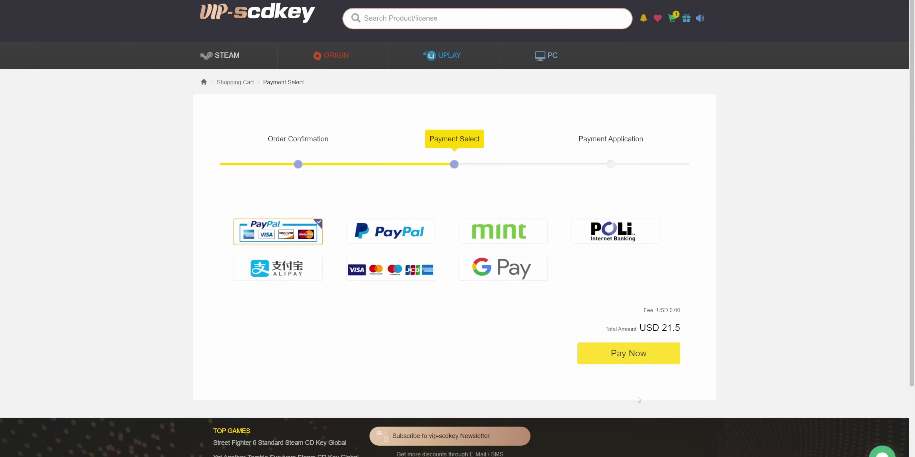
- Pay USD 21.50 for the MS Win 11 Pro OEM KEY order with PayPal
left_click(630, 357)
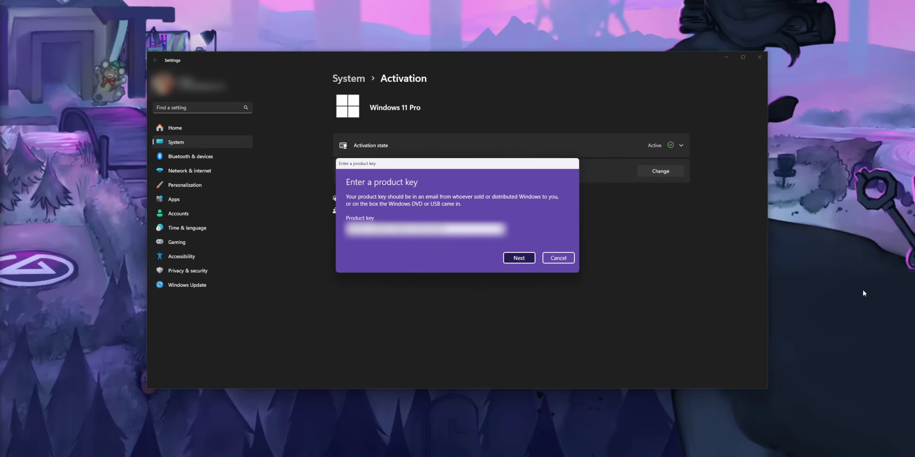
- Dismiss the Enter a product key dialog on the Activation page
key("Escape")
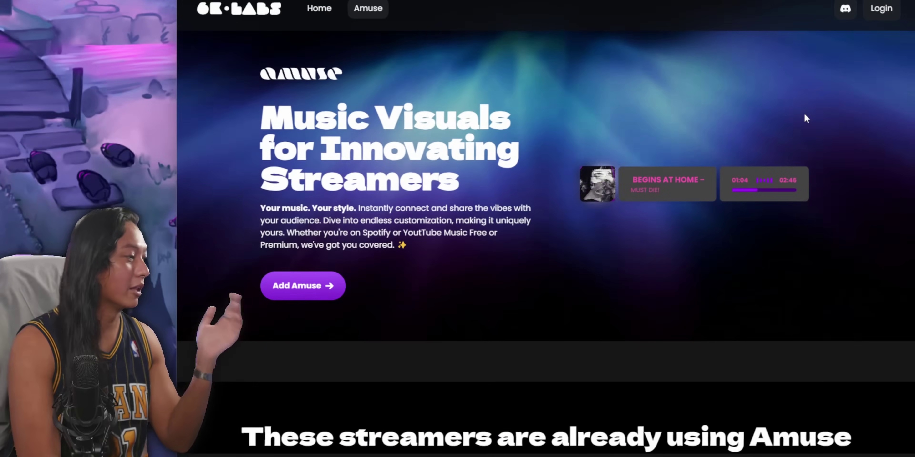
- Sign in to 6K Labs Amuse through its Login button
left_click(321, 295)
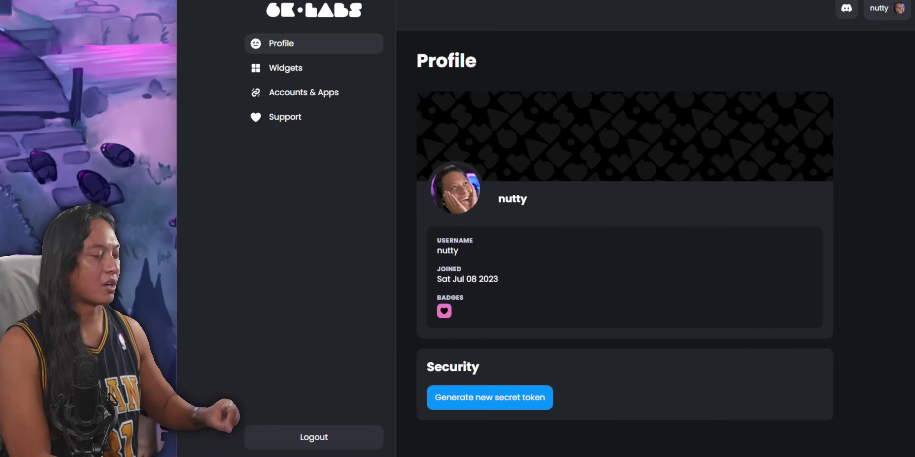
- From Accounts & Apps, follow 'Learn how to create your app' to the Spotify tutorial
left_click(272, 102)
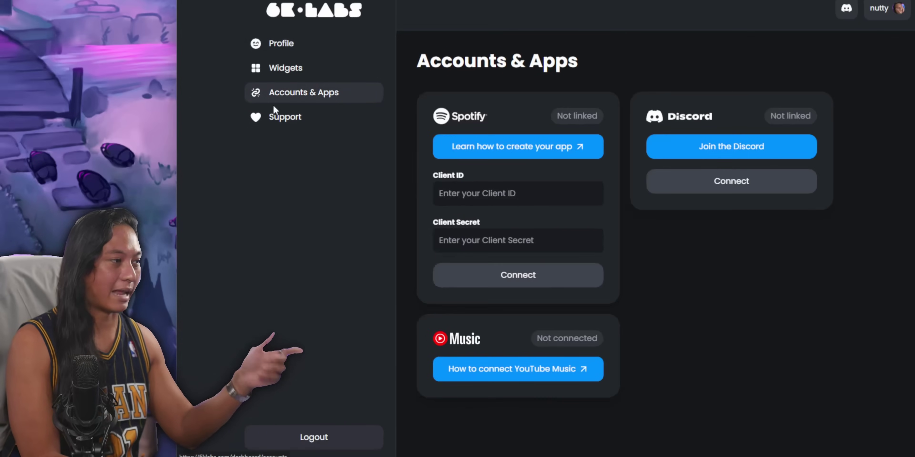
left_click(517, 195)
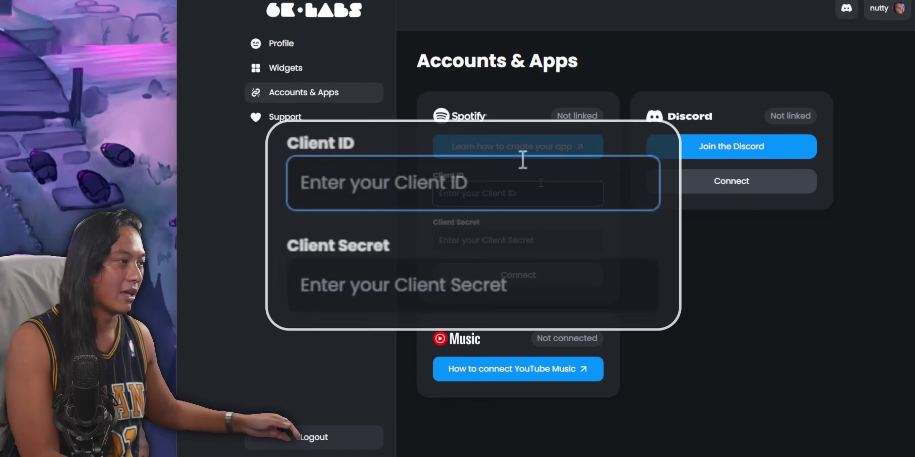
left_click(579, 148)
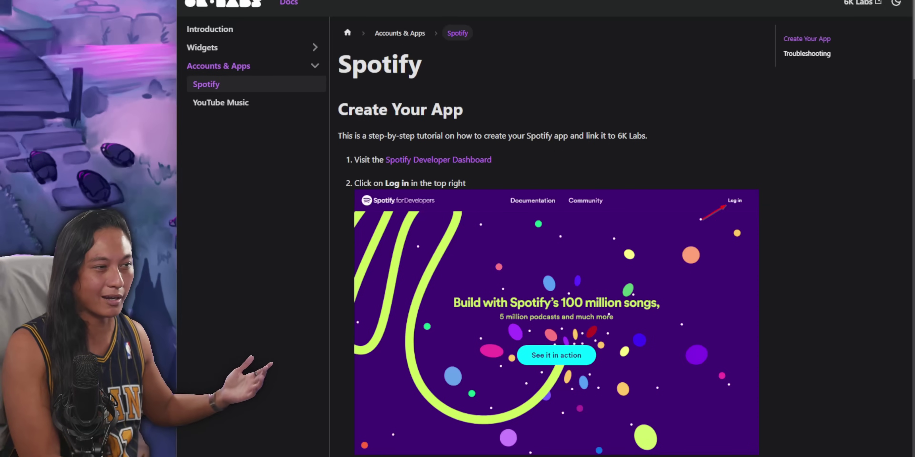
scroll(912, 89, "down", 6)
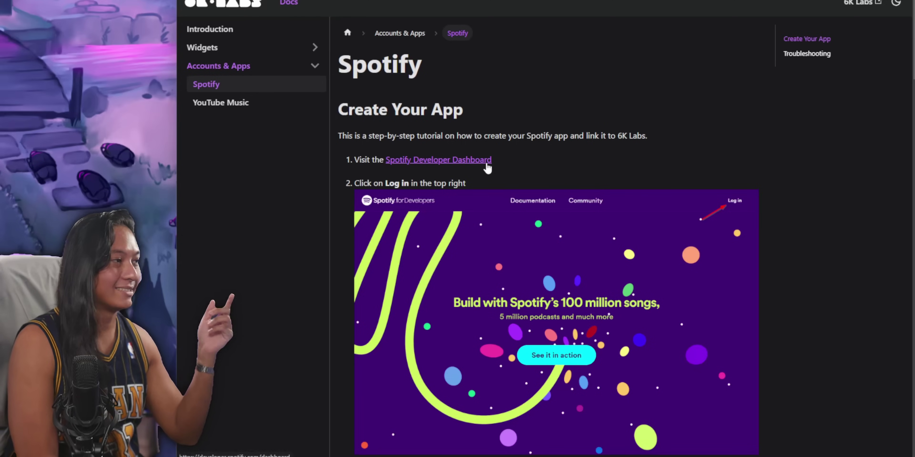
- Start a new app named 'Amuse' in the Spotify Developer Dashboard
left_click(484, 167)
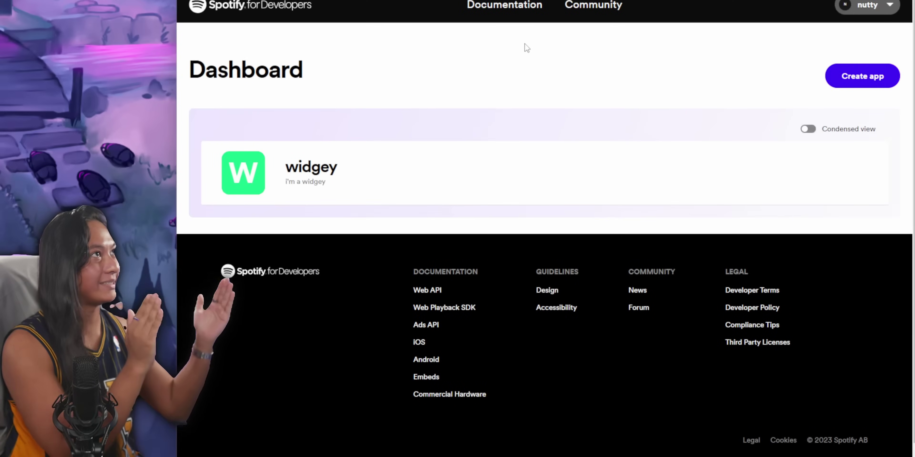
left_click(862, 76)
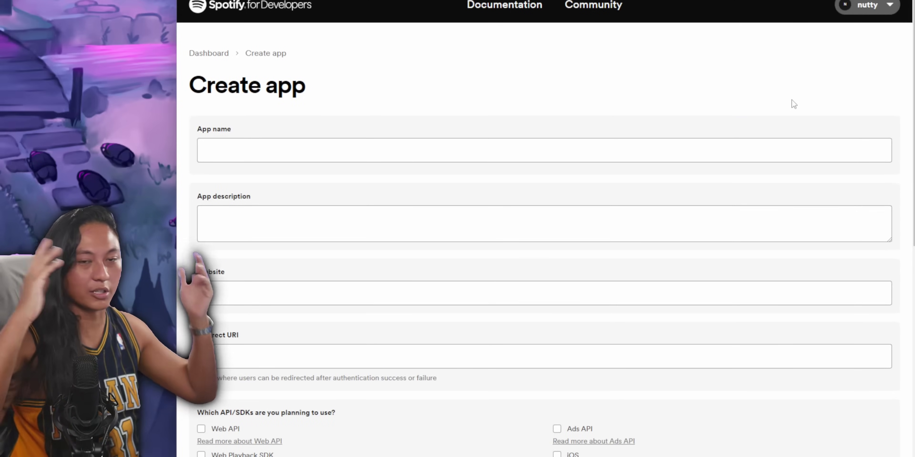
left_click(626, 148)
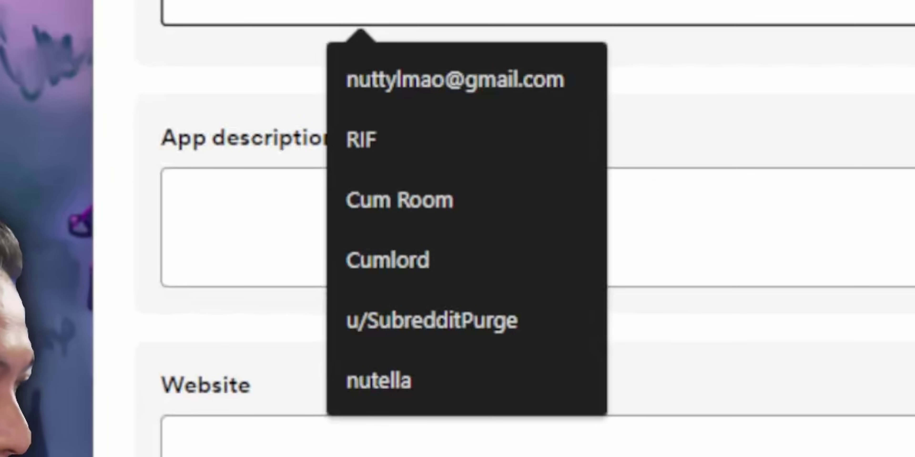
key("Down")
key("Down")
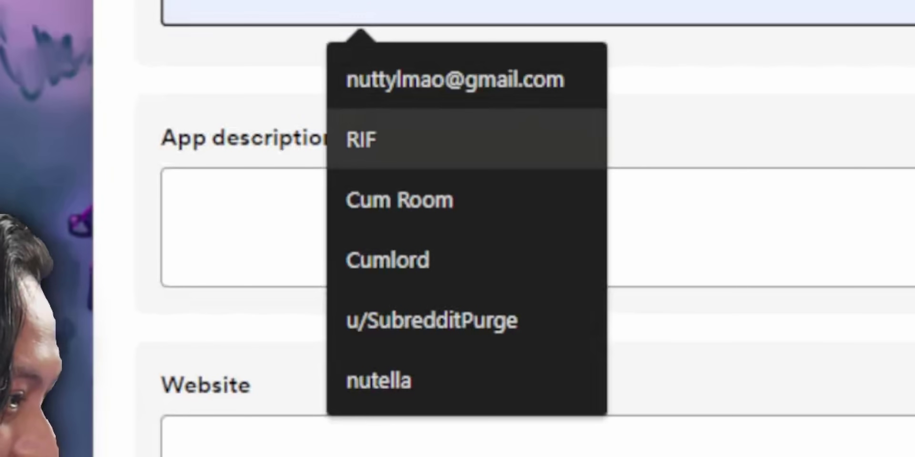
key("Down")
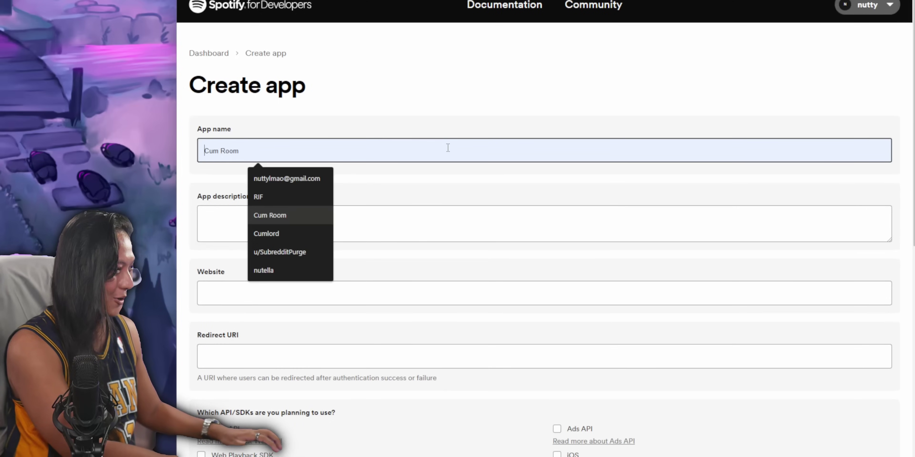
type("Amuse")
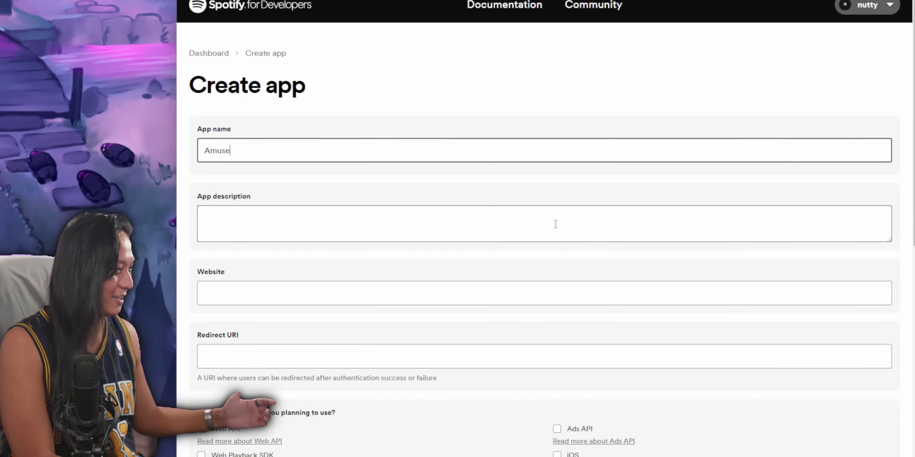
left_click(522, 236)
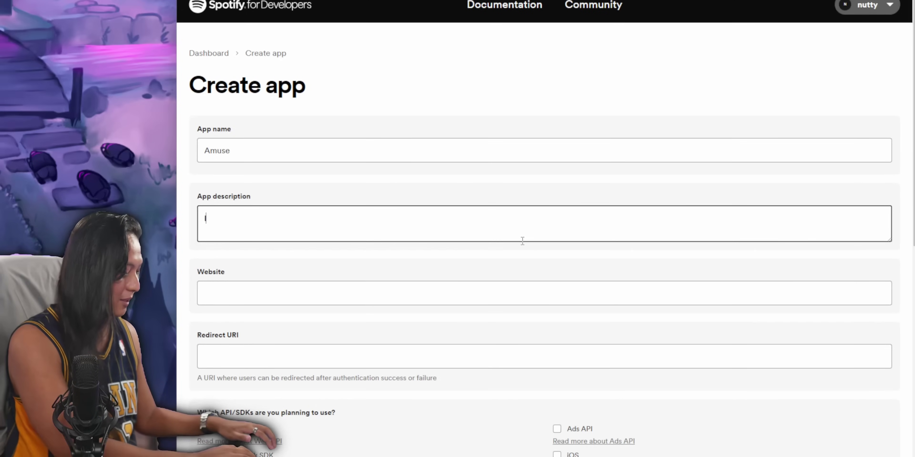
type("lmao")
left_click(671, 359)
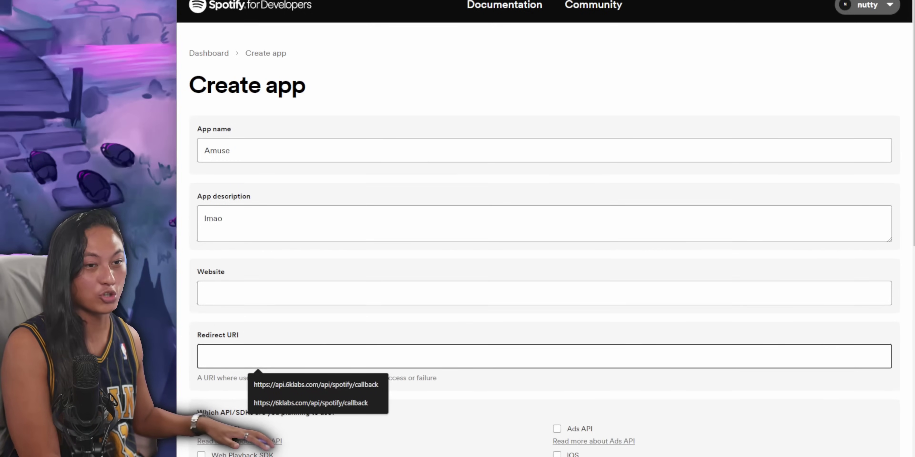
key("Down")
key("Return")
scroll(613, 380, "down", 5)
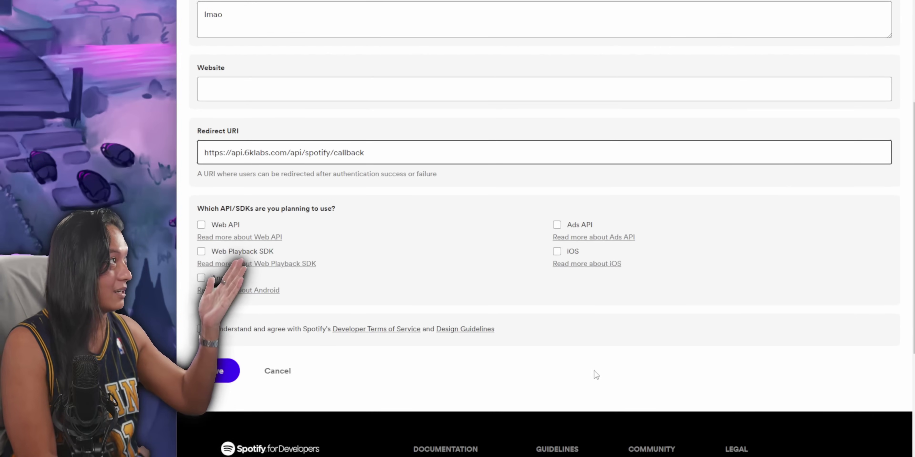
left_click(202, 330)
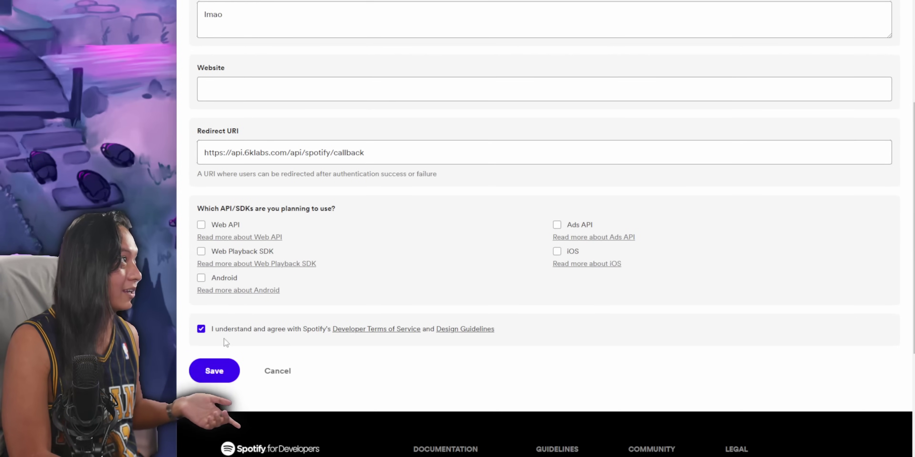
left_click(221, 381)
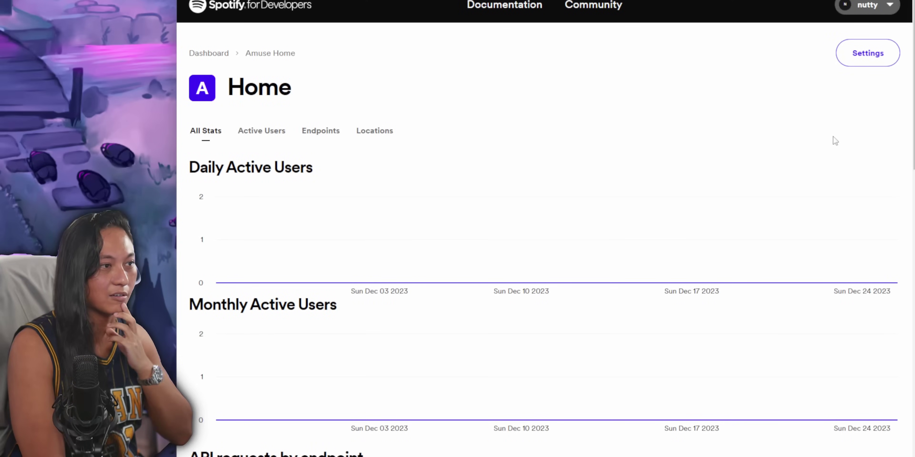
- Copy the Amuse app's Client ID into the 6K Labs Spotify card, unlinking the old account
left_click(866, 60)
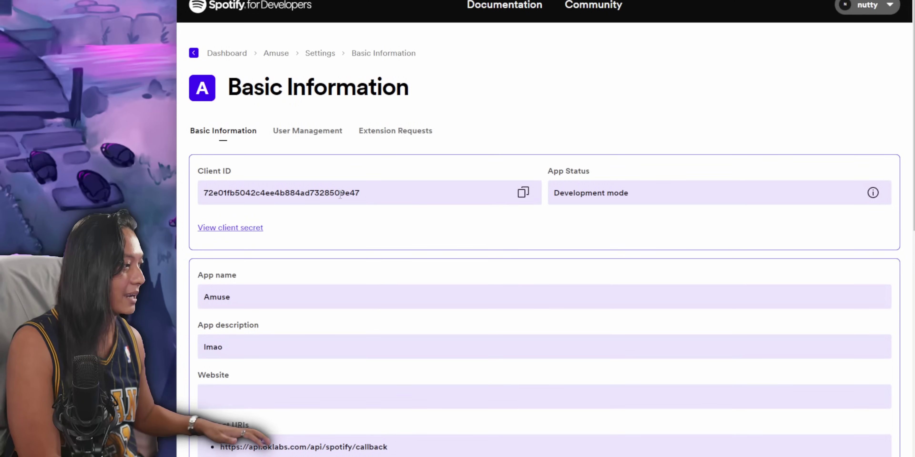
left_click(523, 193)
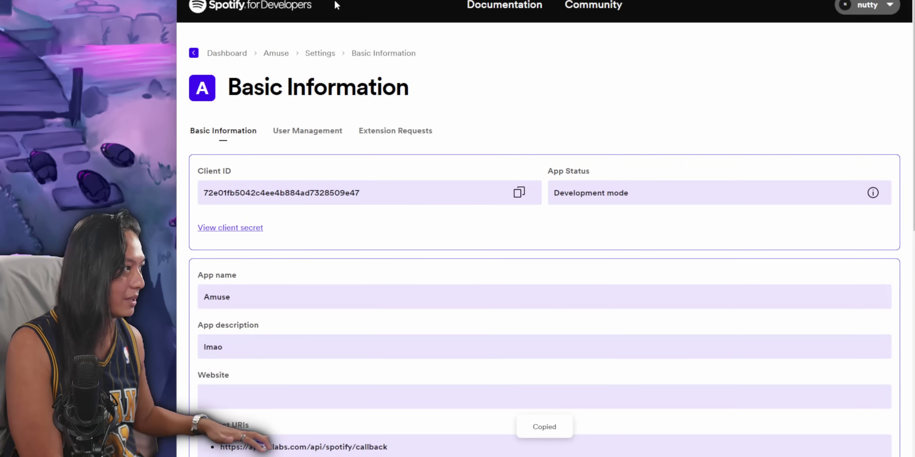
key("ctrl+Tab")
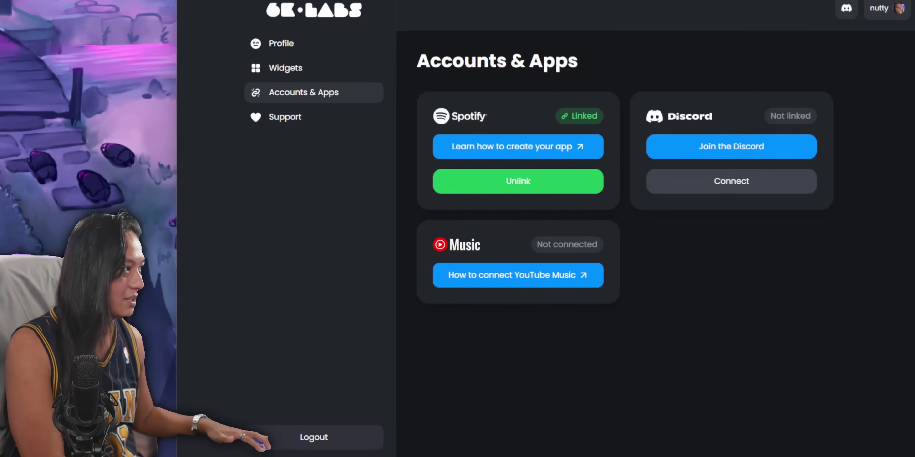
left_click(550, 192)
left_click(479, 197)
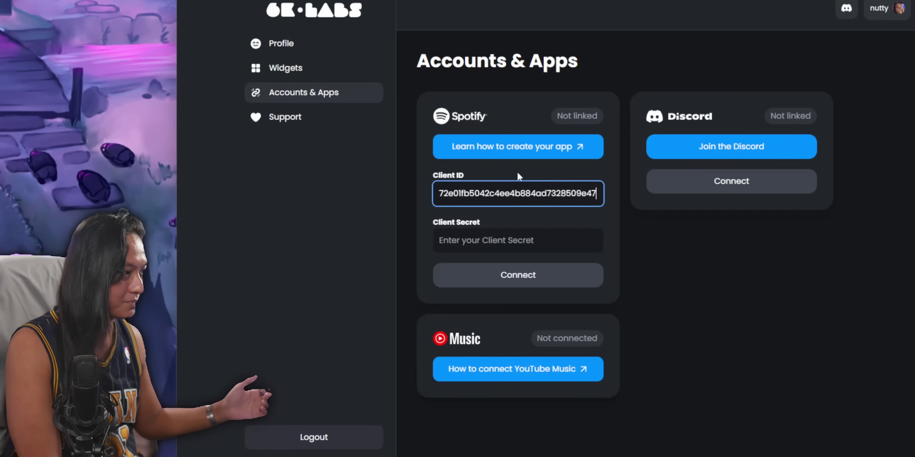
- Reveal the app's client secret and paste it into the 6K Labs Client Secret field
key("ctrl+shift+Tab")
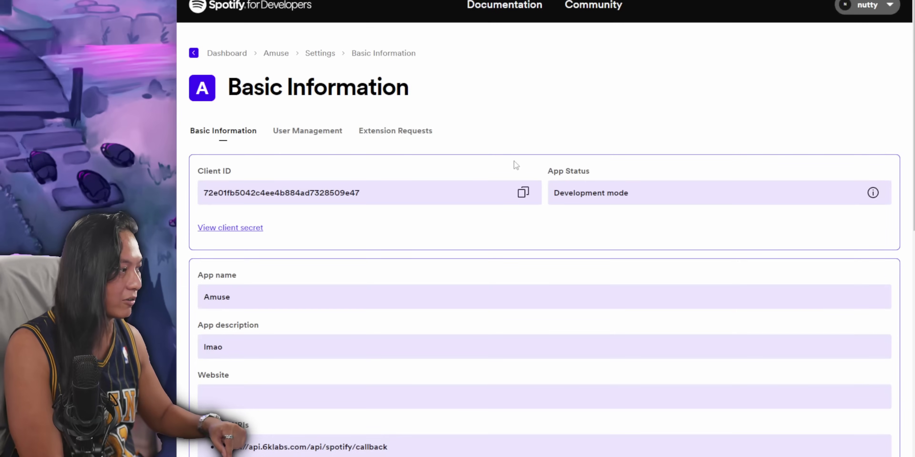
left_click(251, 229)
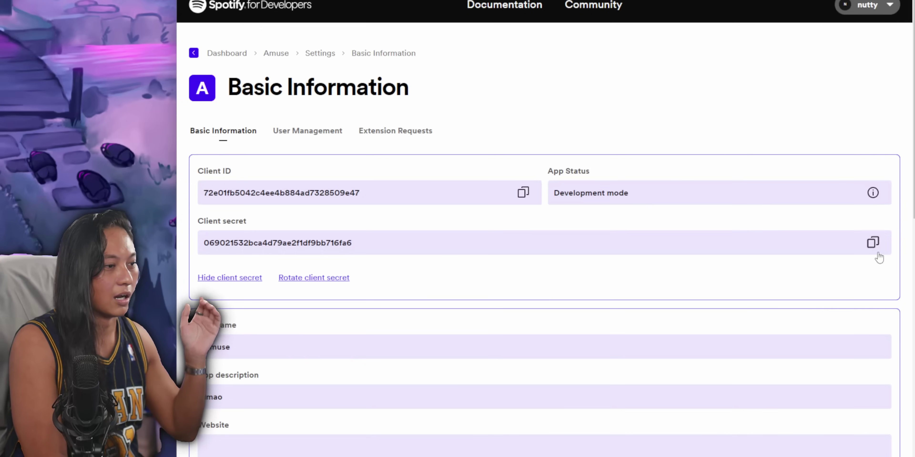
left_click(873, 244)
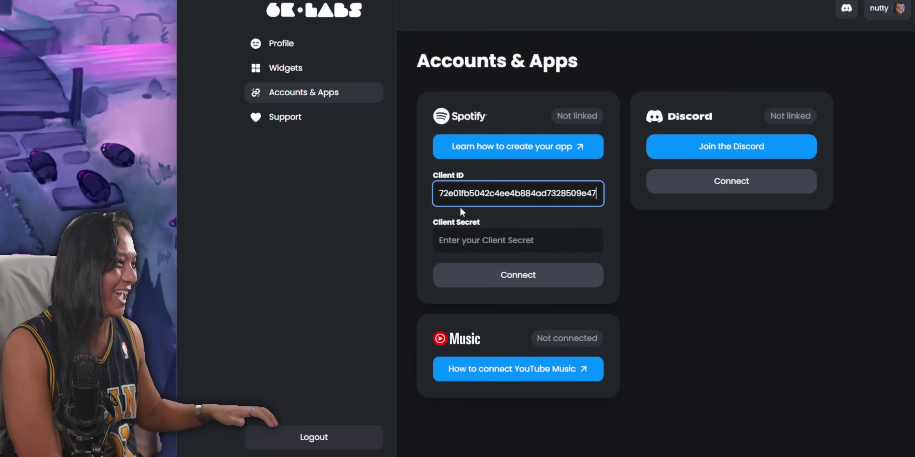
key("ctrl+v")
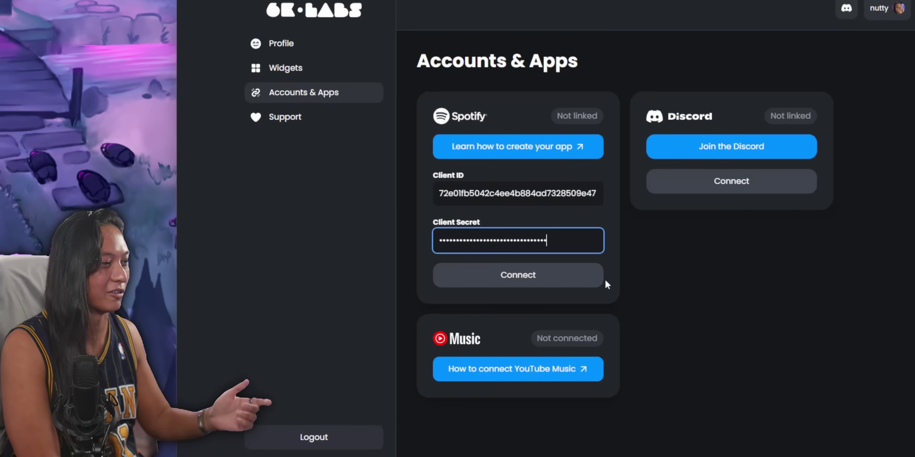
- Connect the 6K Labs Spotify card and agree to grant Amuse account access
left_click(558, 280)
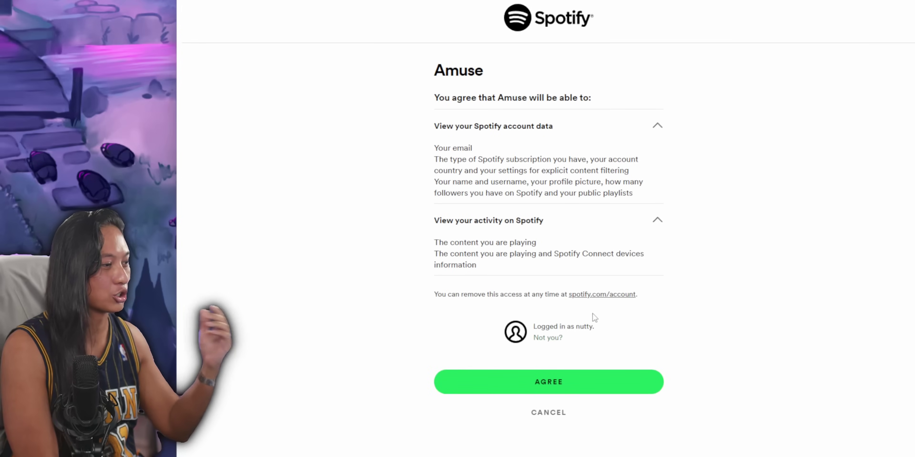
left_click(628, 385)
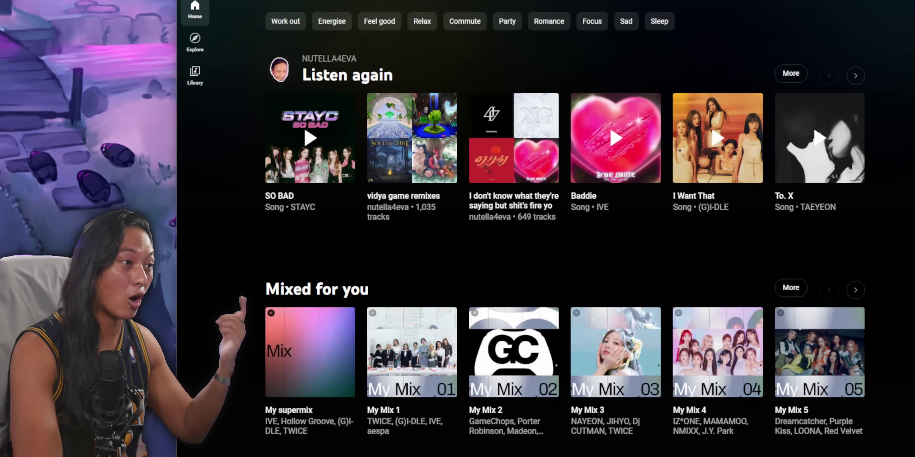
- Turn on remote control in YouTube Music's Integrations settings, then close Settings
key("ctrl+comma")
left_click(415, 174)
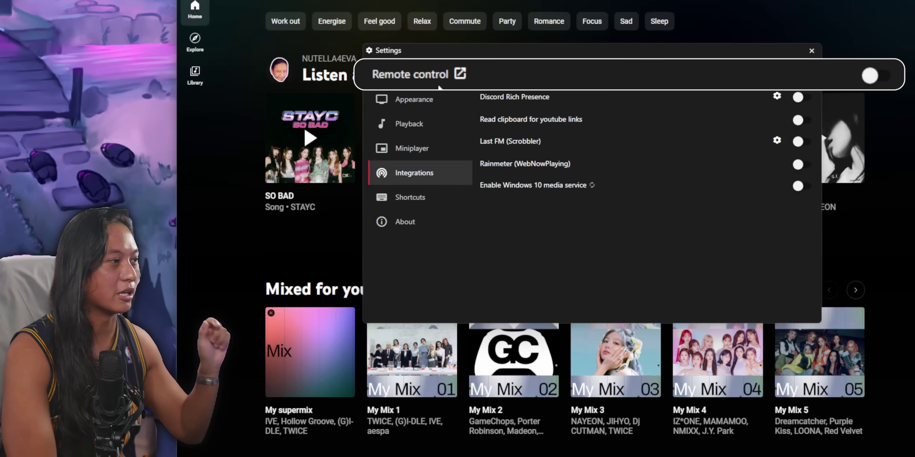
left_click(801, 76)
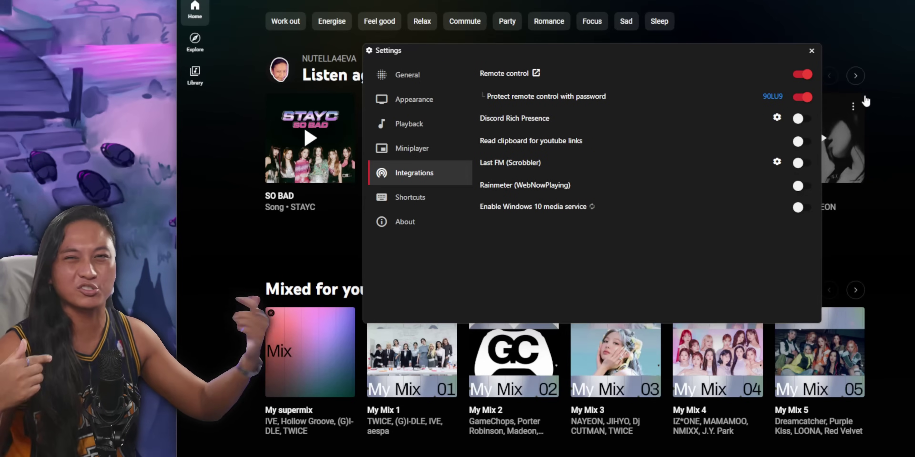
left_click(865, 101)
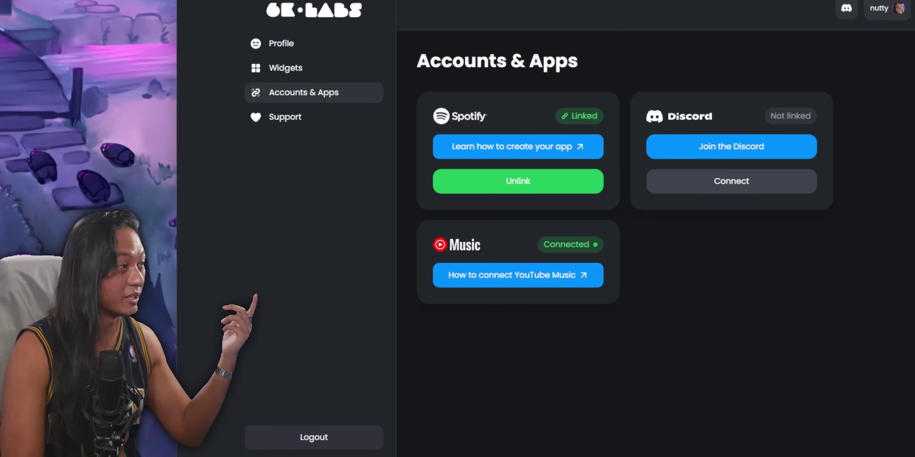
- Copy the Amuse widget's browser source URL from Widgets and dismiss the secret-token warning
left_click(333, 73)
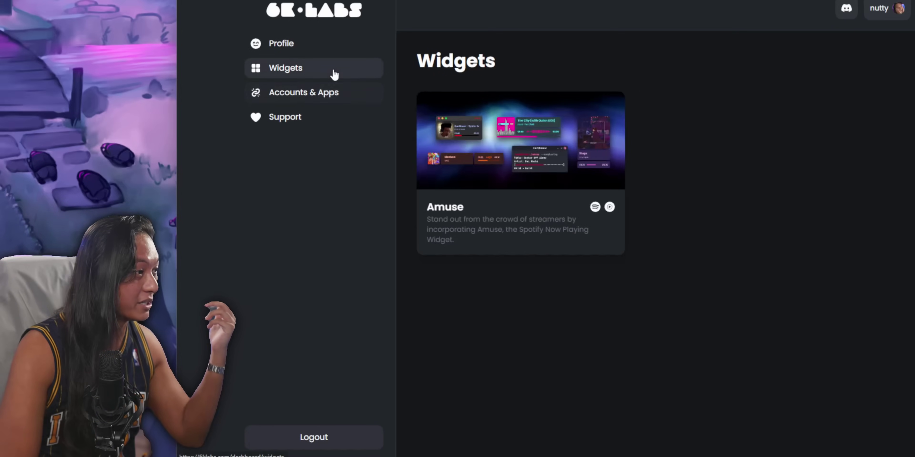
left_click(519, 173)
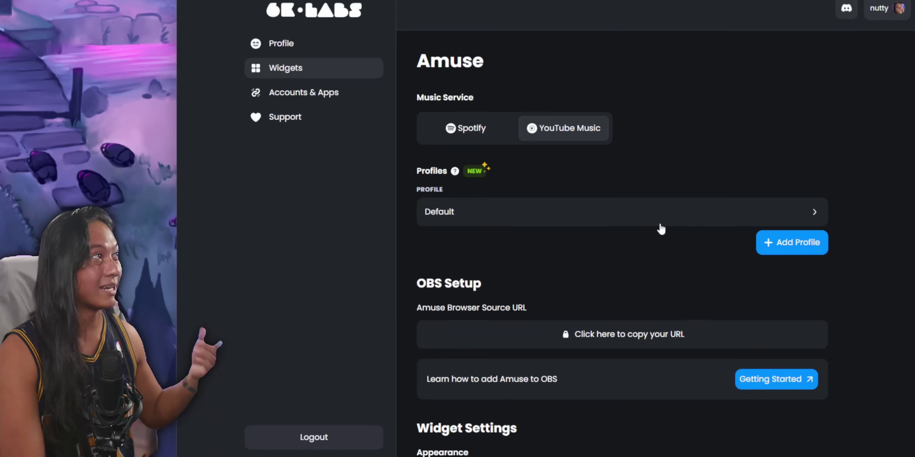
scroll(668, 236, "down", 3)
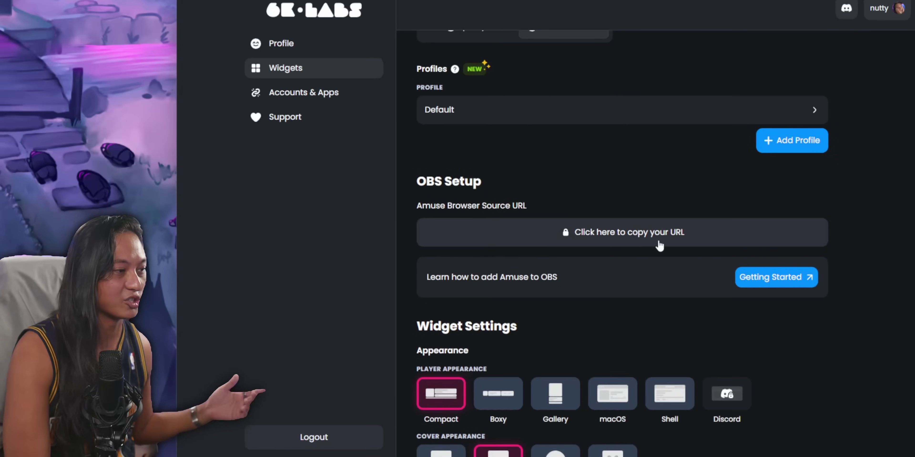
left_click(709, 240)
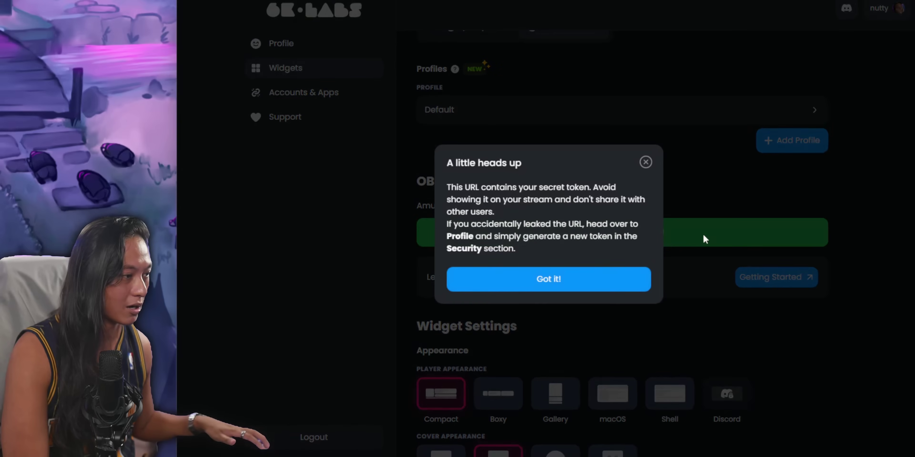
left_click(604, 280)
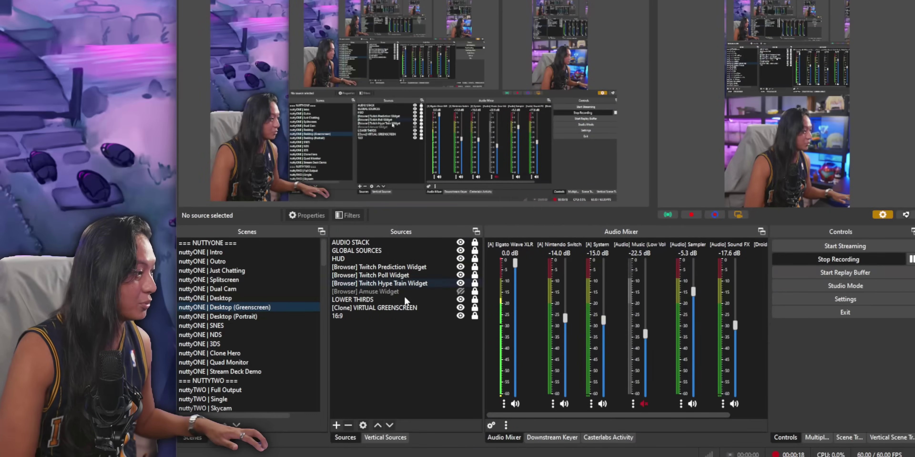
- Add an OBS Browser source with the copied Amuse widget URL and confirm its properties
right_click(387, 340)
mouse_move(409, 347)
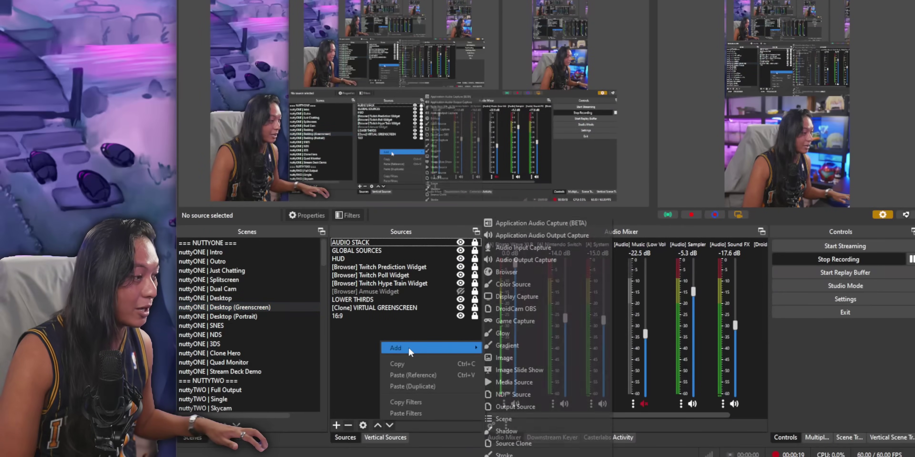
left_click(504, 277)
left_click(571, 274)
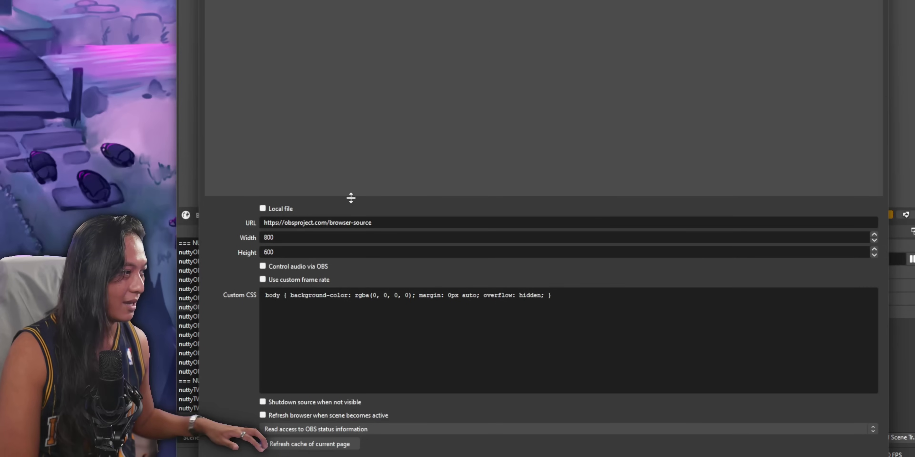
triple_click(402, 223)
key("ctrl+v")
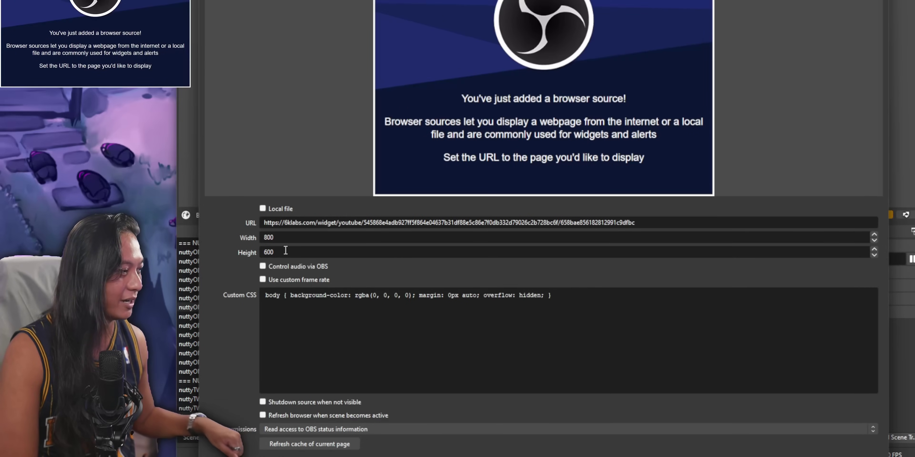
double_click(287, 237)
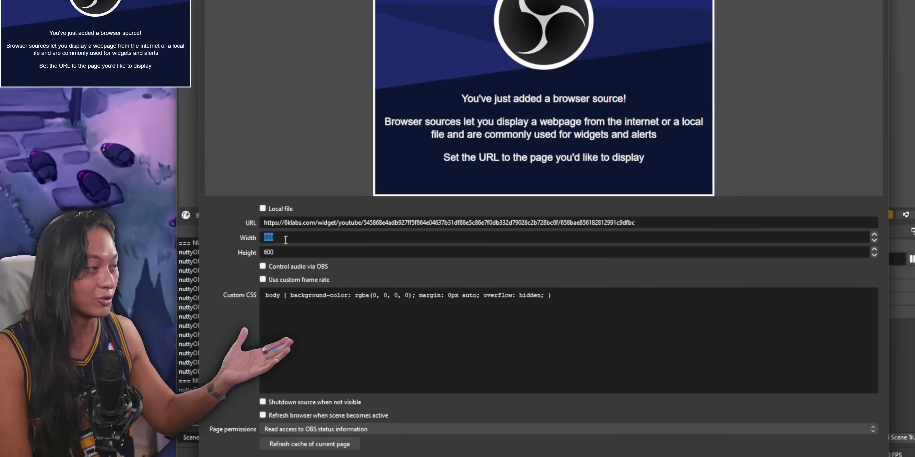
key("Return")
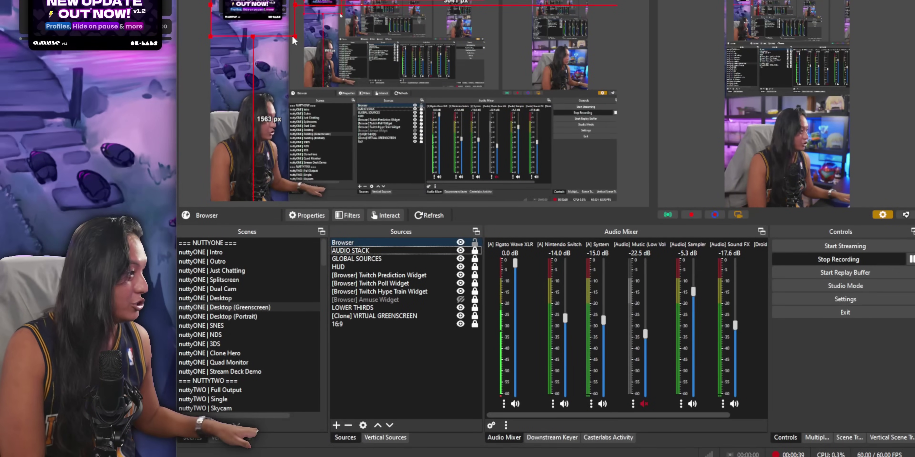
- Enlarge the Amuse browser source on the OBS canvas, then return to the Amuse settings page
left_click_drag(295, 36, 581, 201)
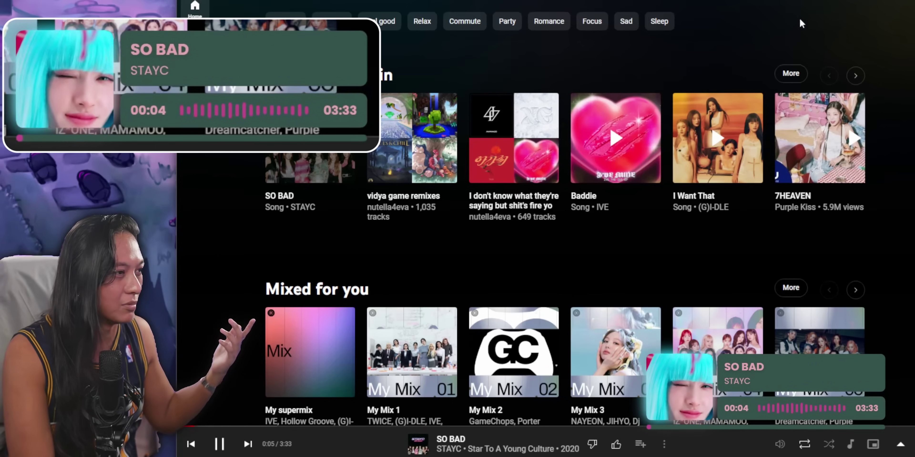
key("alt+Tab")
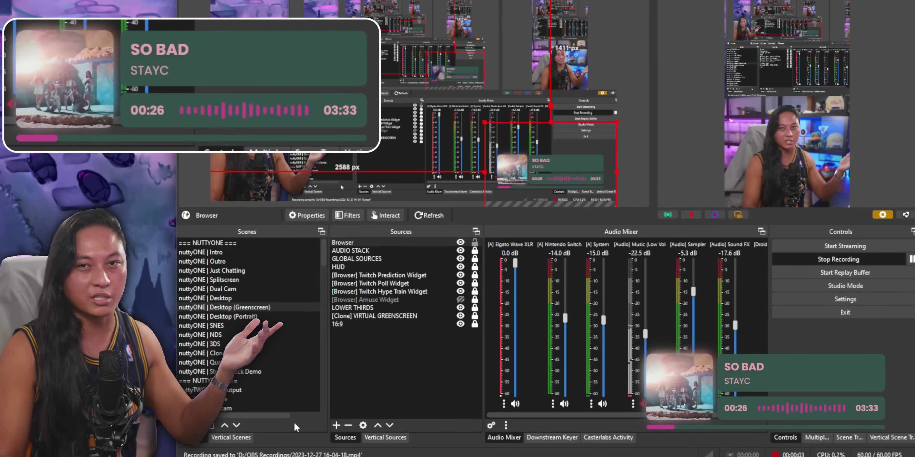
key("alt+Tab")
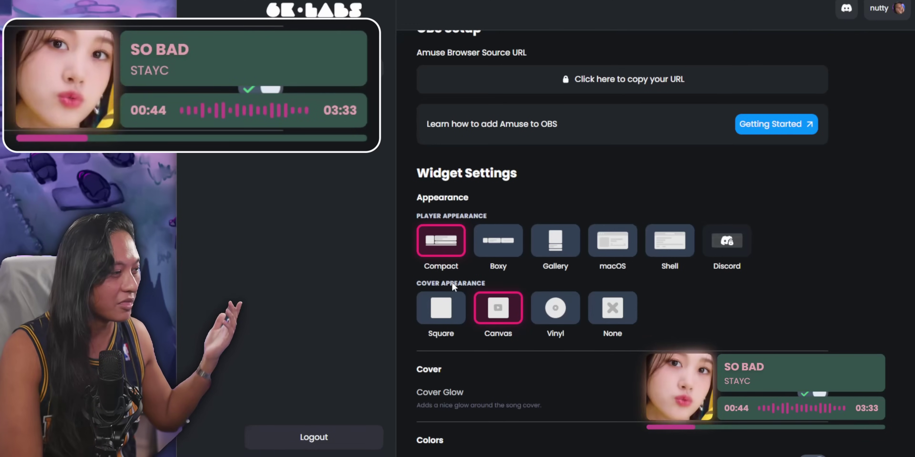
- Preview the Boxy, Gallery and macOS player layouts, then settle on Shell
left_click(499, 251)
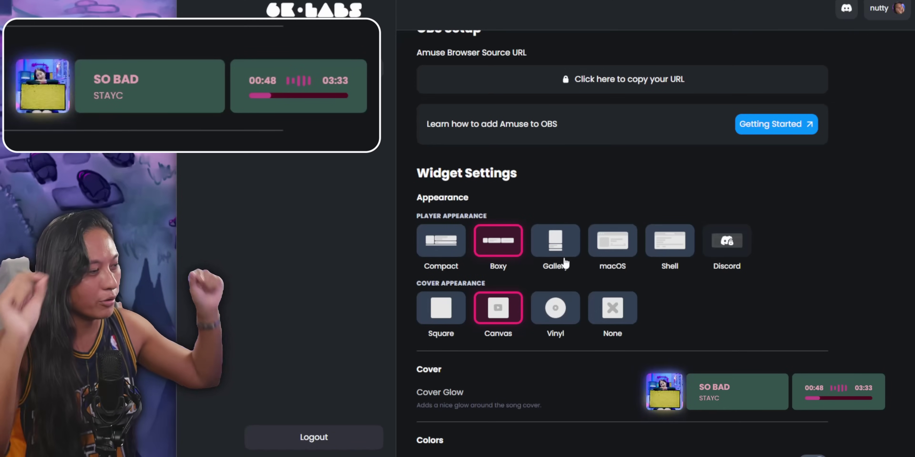
left_click(564, 262)
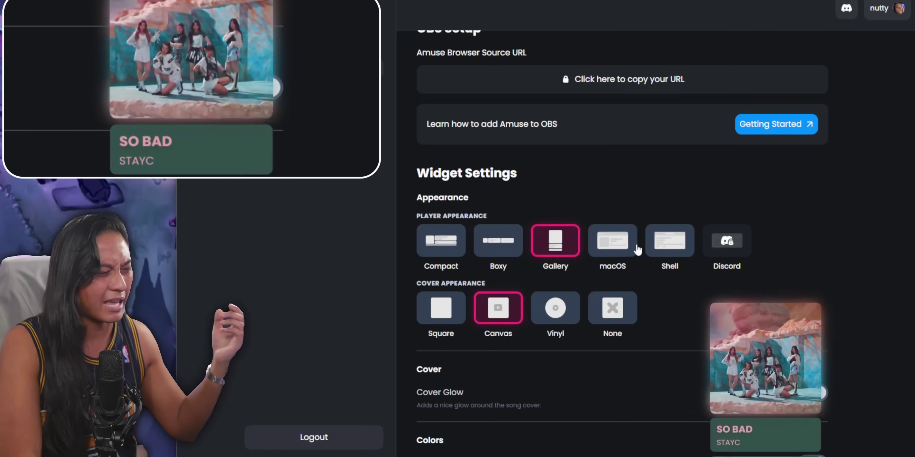
left_click(633, 262)
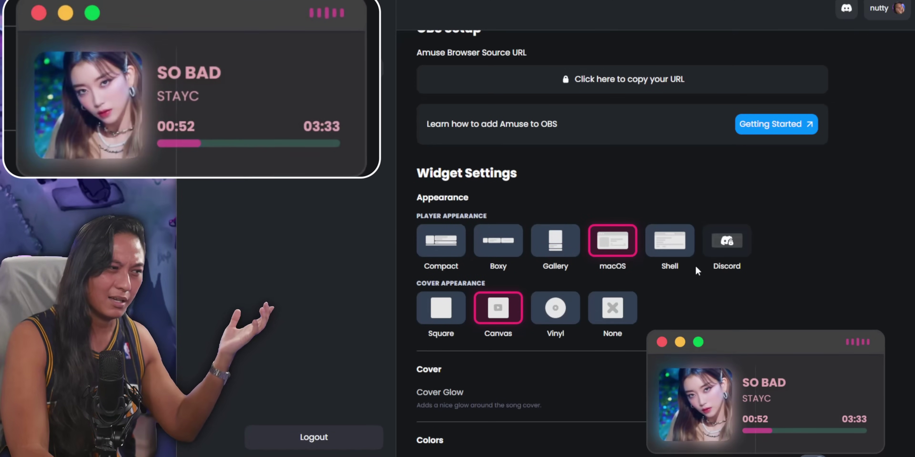
left_click(669, 242)
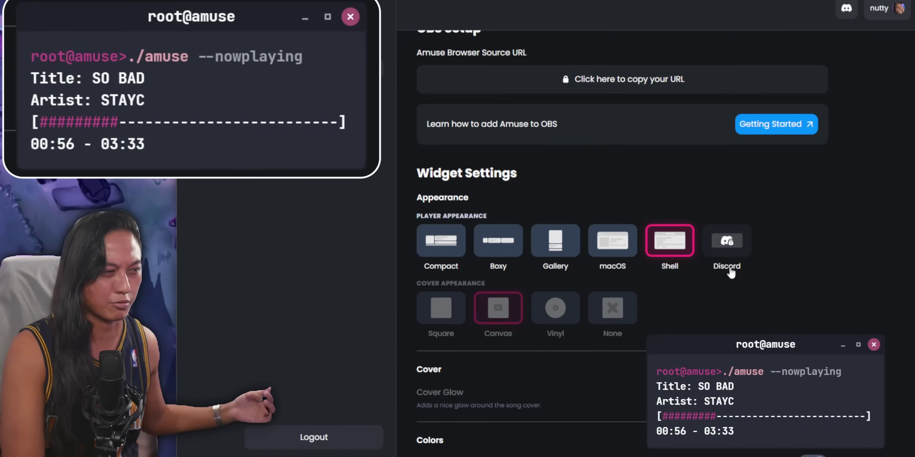
left_click(741, 245)
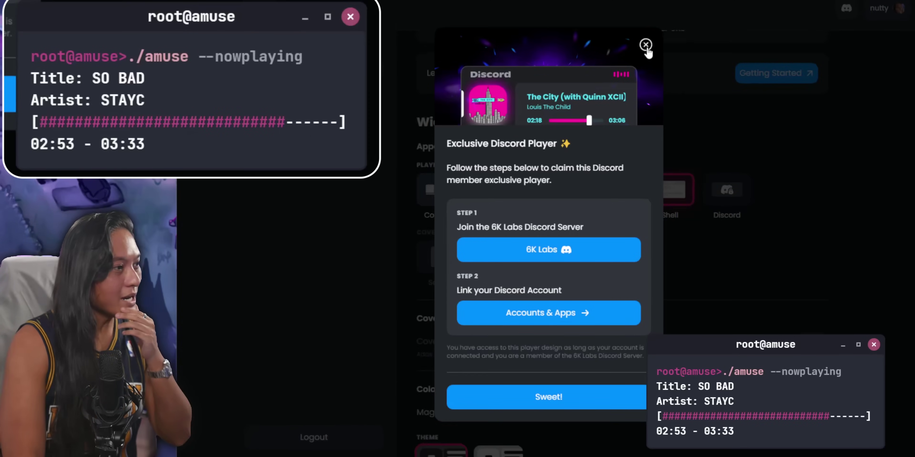
left_click(646, 45)
- Return to the Compact layout and try Vinyl, None and Square covers before choosing Canvas
left_click(449, 190)
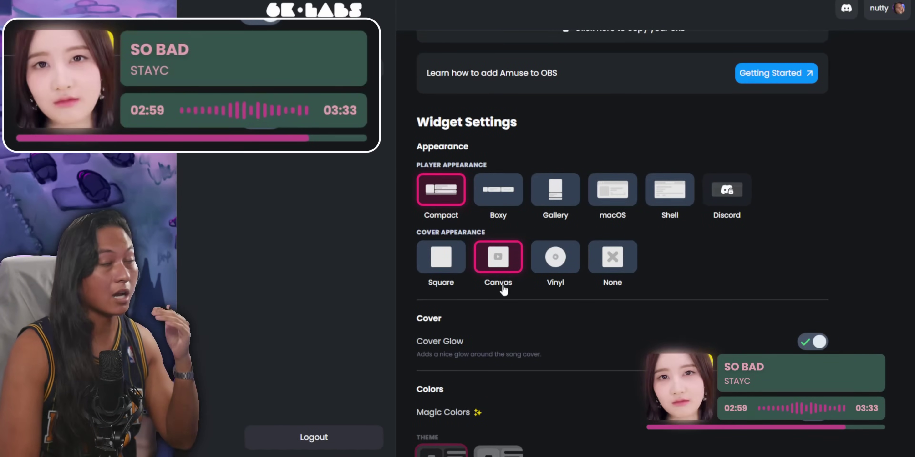
left_click(571, 261)
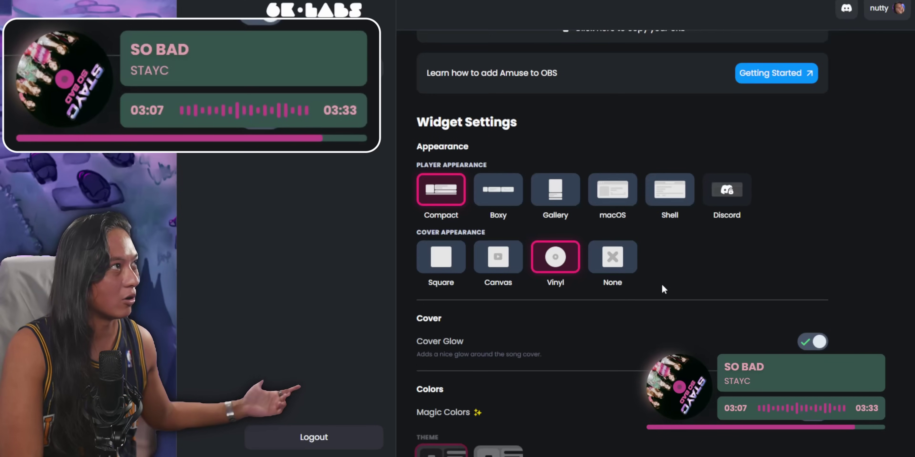
left_click(613, 265)
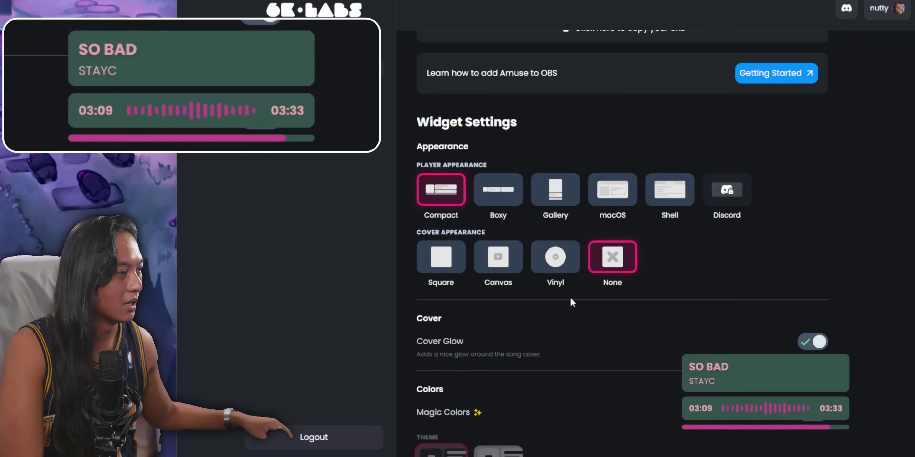
left_click(439, 263)
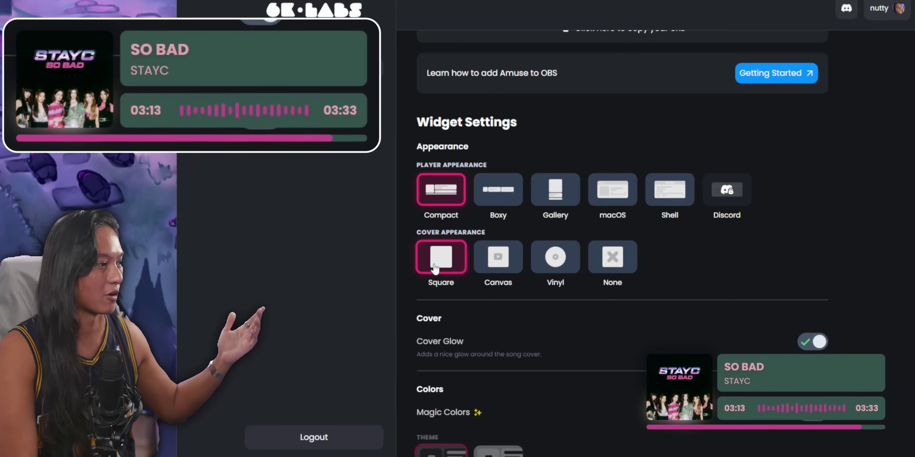
left_click(498, 262)
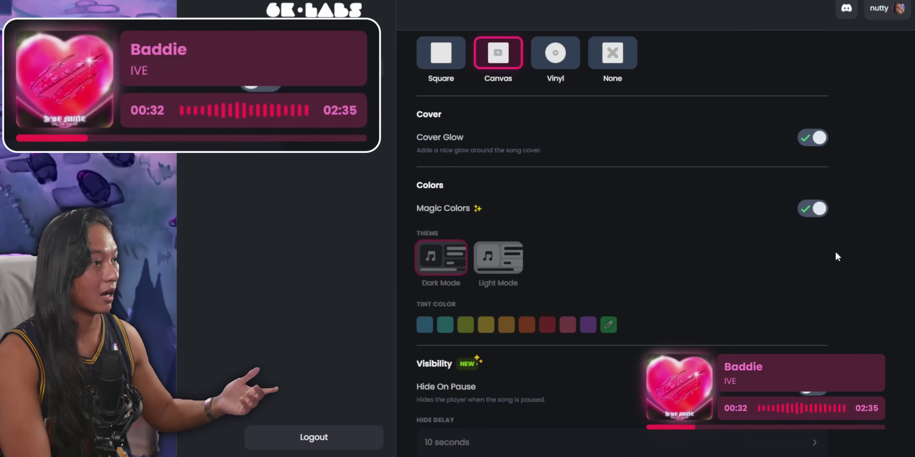
- Turn Magic Colors off, pick the blue tint colour, then turn Magic Colors back on
left_click(812, 209)
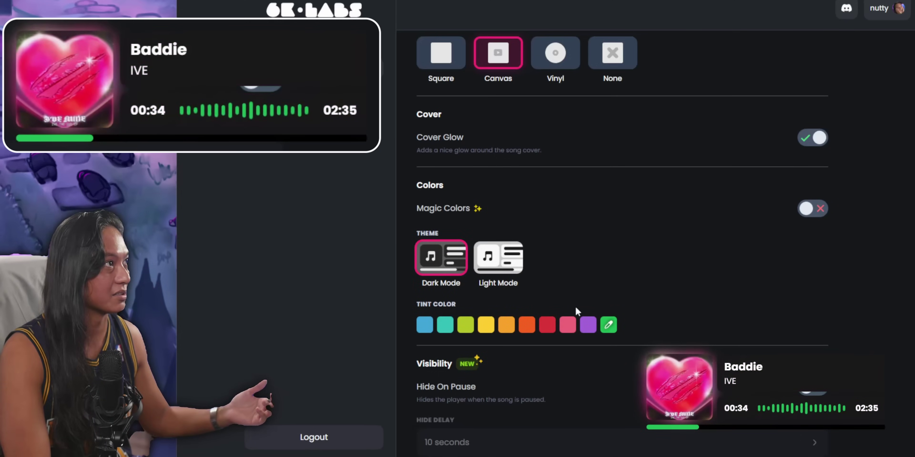
left_click(424, 331)
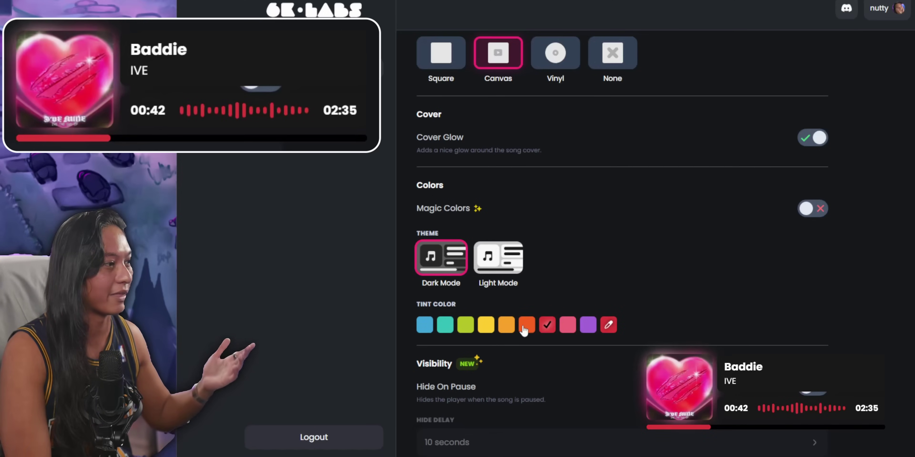
left_click(808, 210)
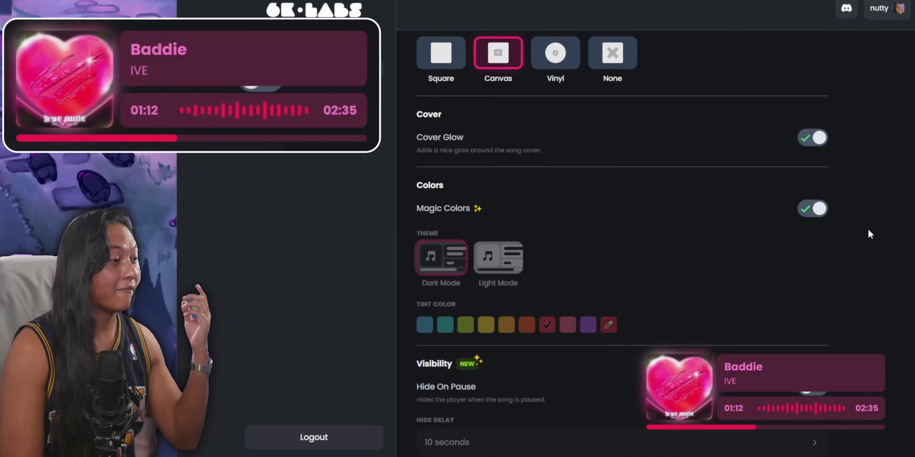
- Turn on Hide On Pause under Visibility and set its hide delay to No delay
scroll(622, 248, "down", 5)
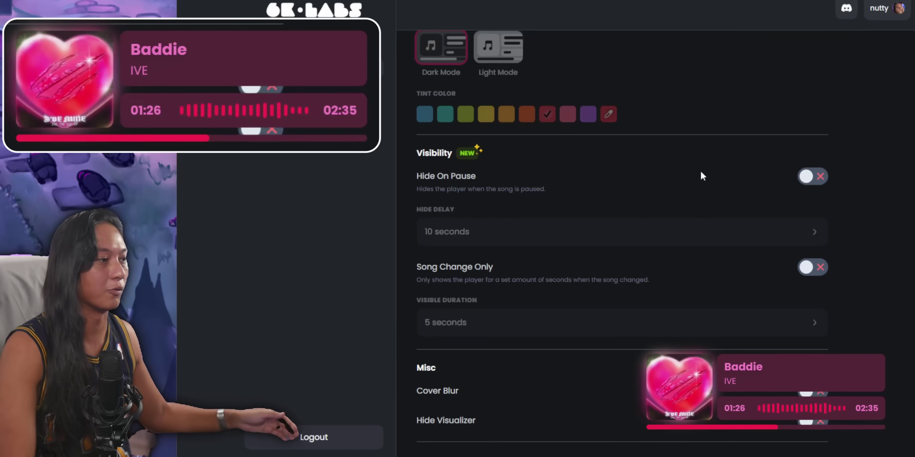
left_click(814, 177)
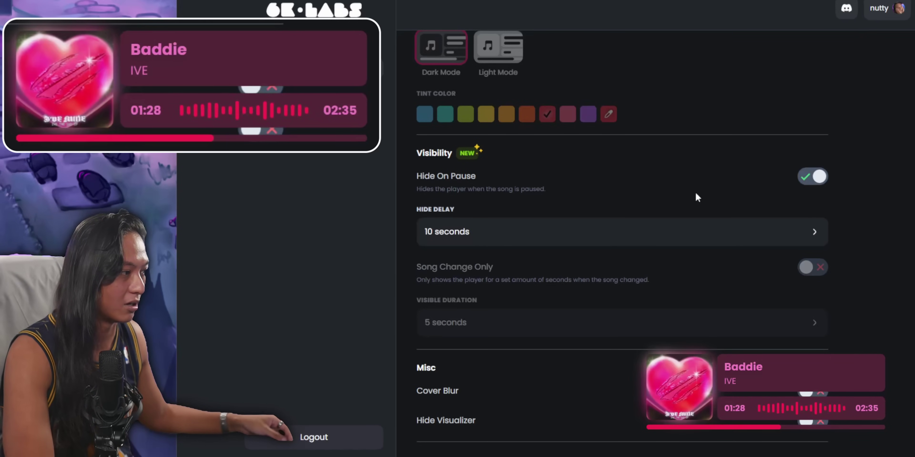
left_click(491, 234)
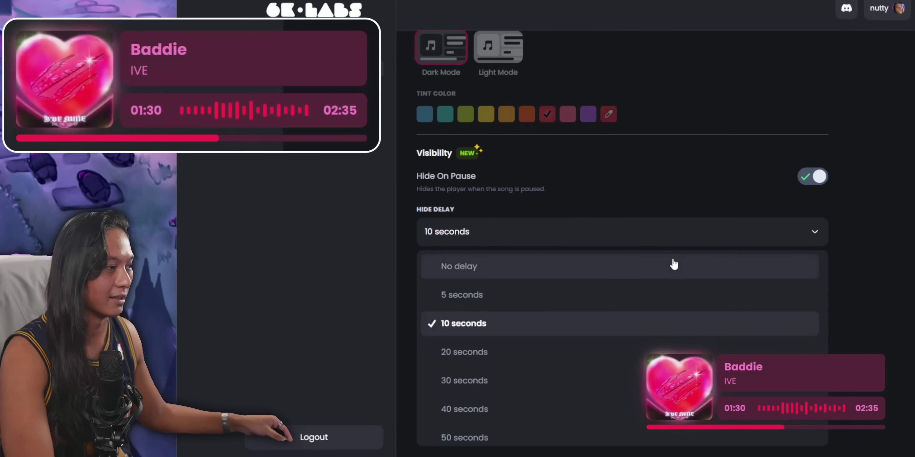
left_click(664, 264)
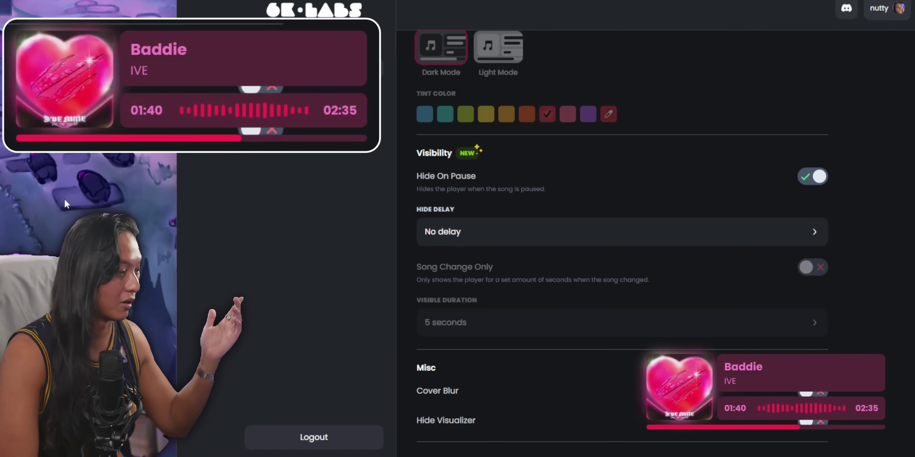
- Pause and resume Baddie in YouTube Music to test the widget hiding, then return to Amuse
key("alt+Tab")
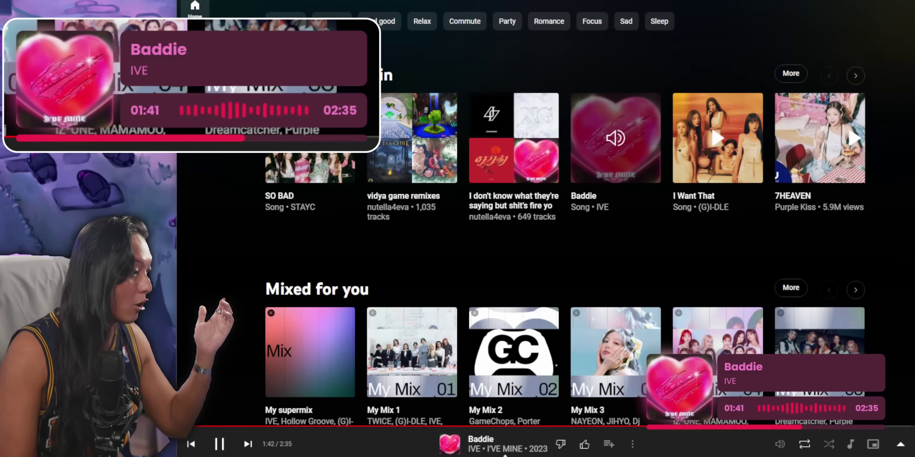
left_click(220, 446)
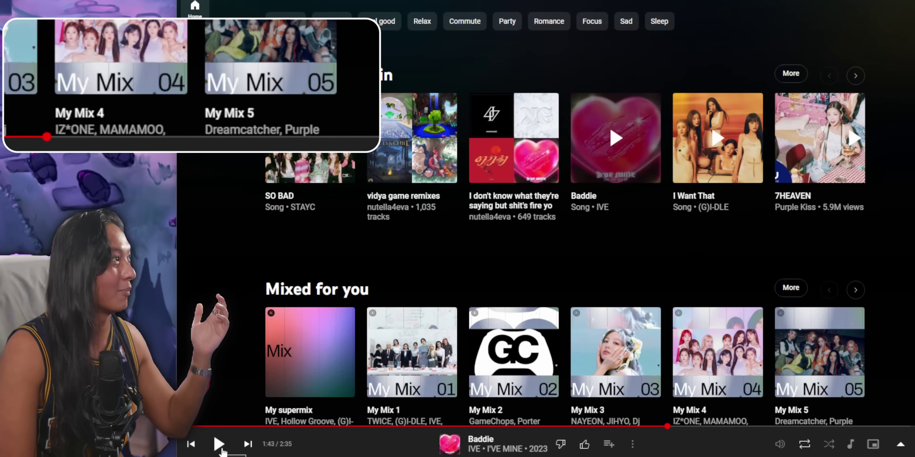
left_click(219, 444)
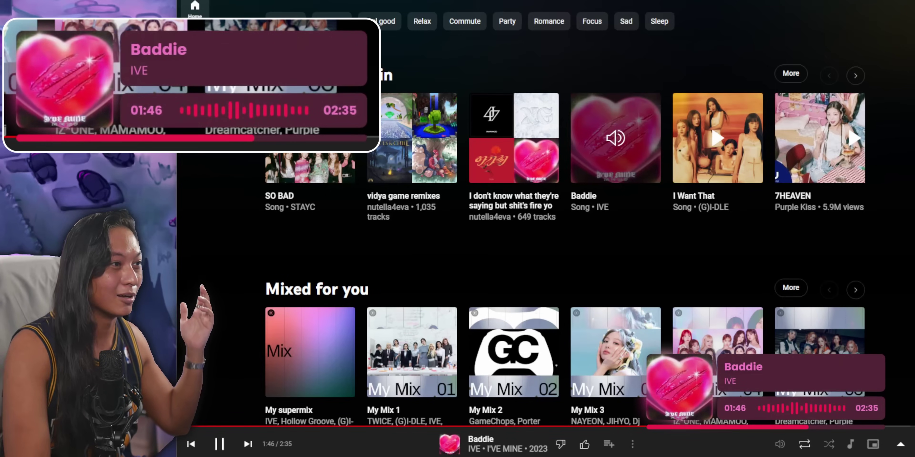
key("alt+Tab")
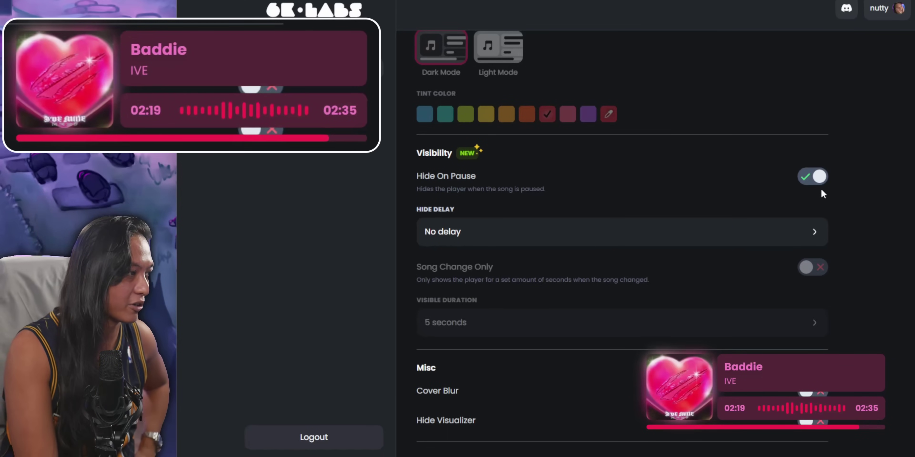
- Switch Hide On Pause off and turn Song Change Only on
left_click(816, 179)
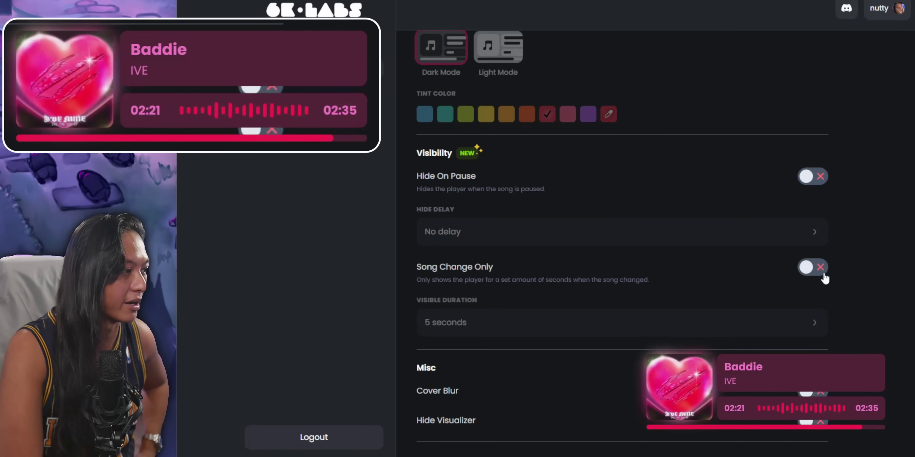
left_click(809, 273)
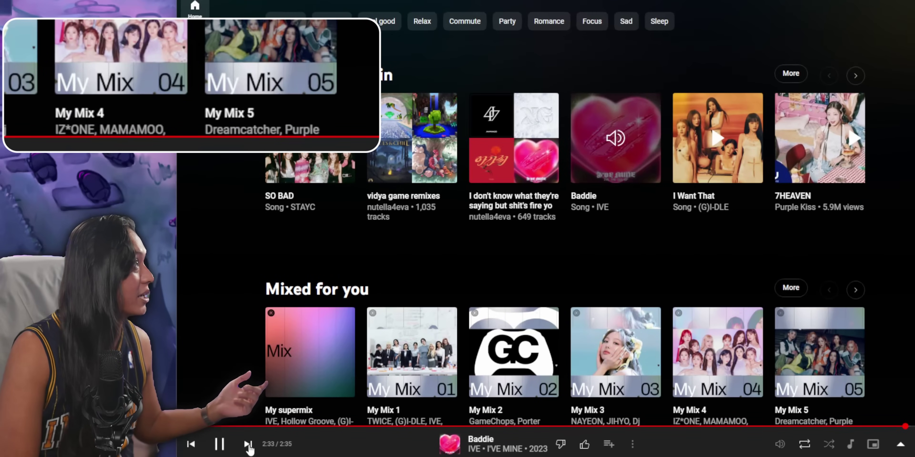
- Skip YouTube Music ahead to the next track, Lovin' Me
left_click(248, 446)
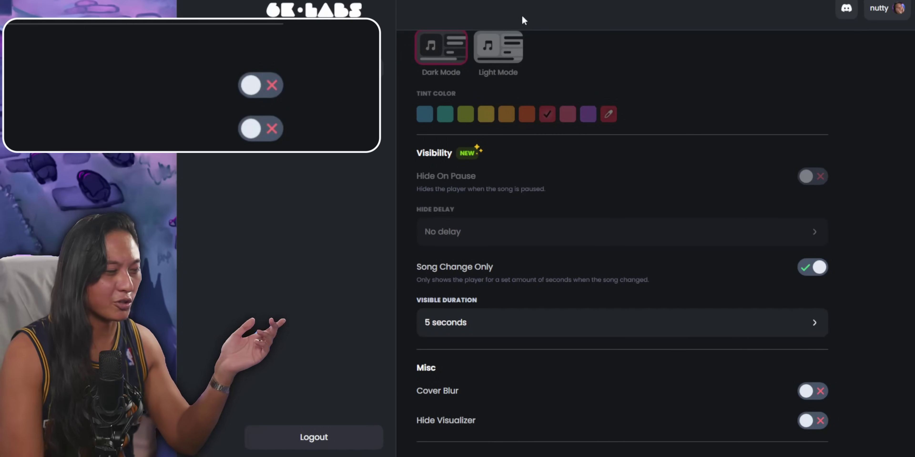
- Turn off Song Change Only so the widget stays visible
left_click(817, 267)
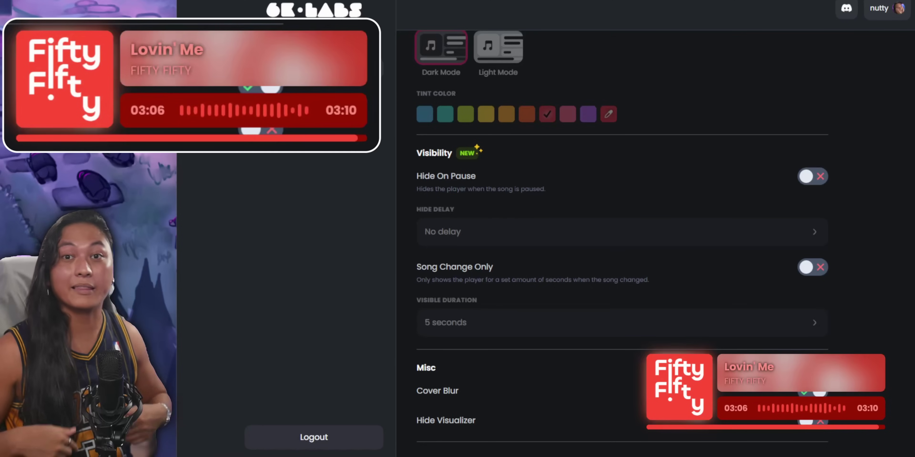
scroll(722, 293, "up", 15)
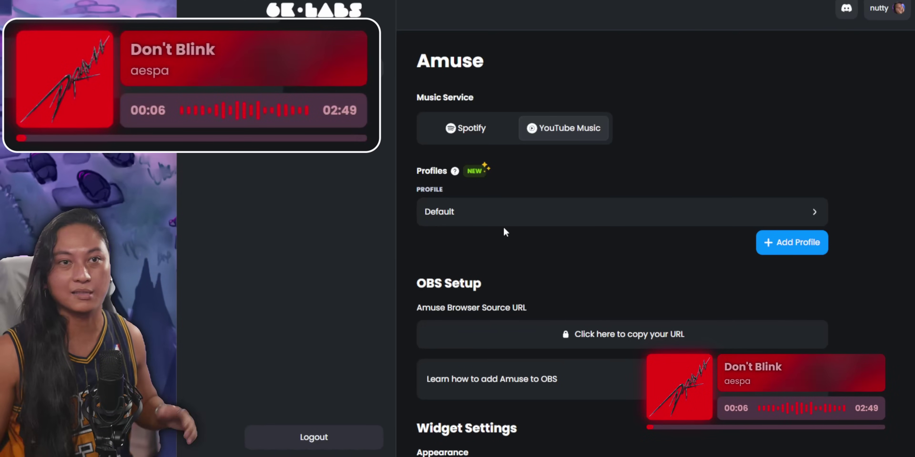
- Switch the widget to the Boxy player layout
scroll(503, 226, "down", 8)
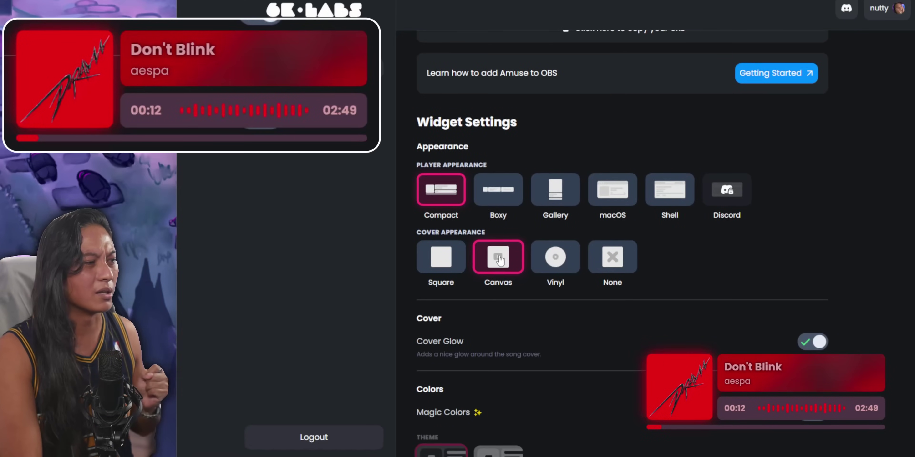
left_click(503, 198)
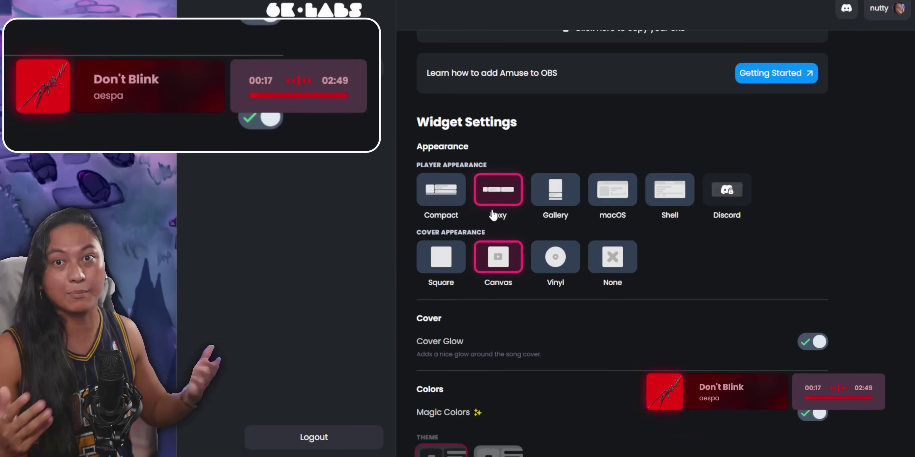
scroll(548, 146, "up", 5)
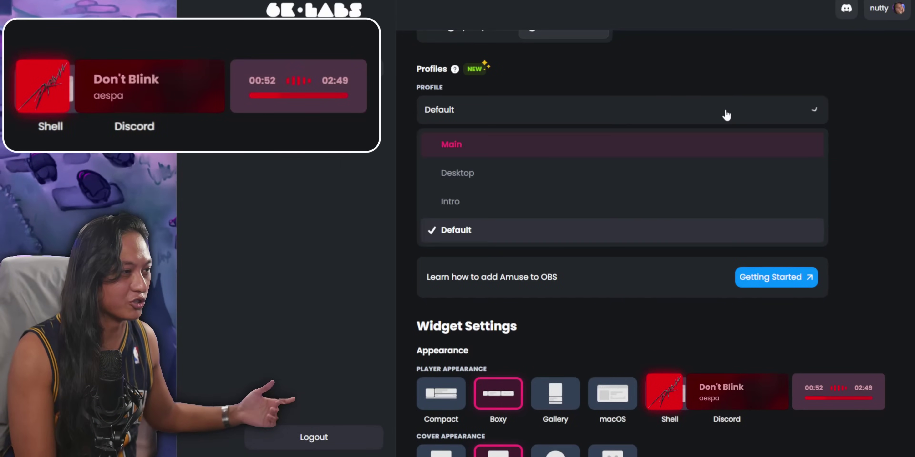
- Check the Profile list without changing it, copy the widget's browser source URL, and dismiss the notice
left_click(890, 137)
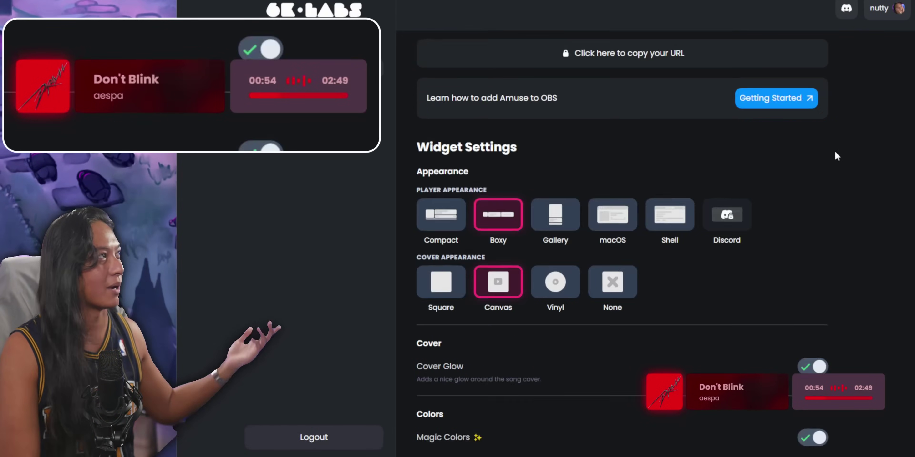
scroll(835, 153, "up", 6)
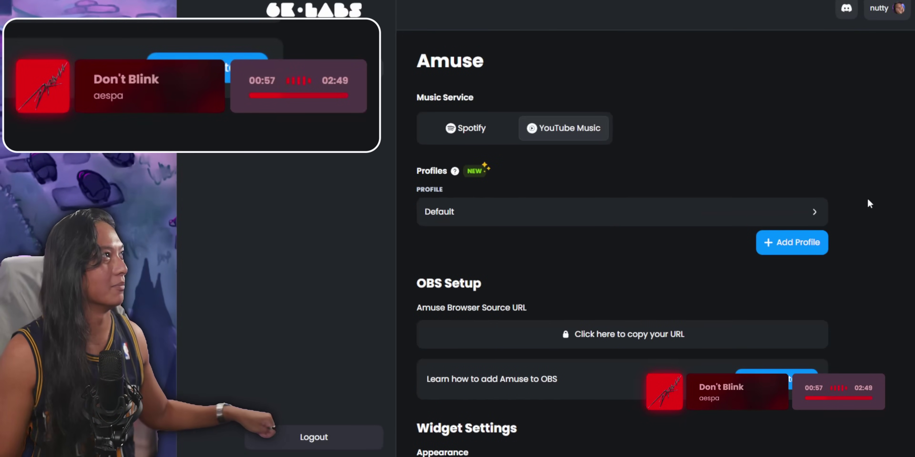
scroll(759, 289, "down", 3)
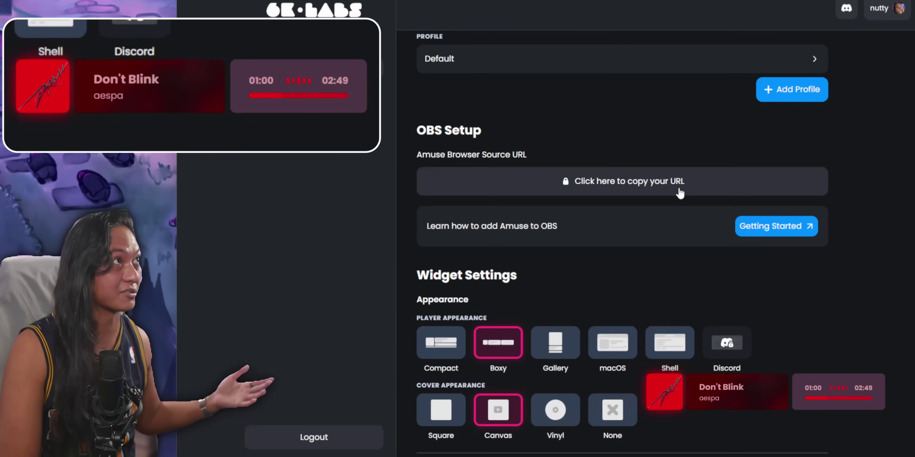
left_click(696, 193)
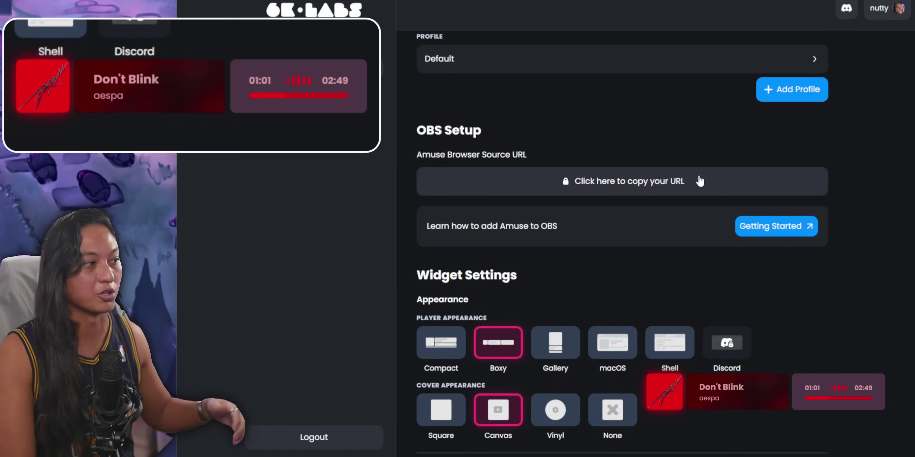
left_click(647, 65)
left_click(649, 71)
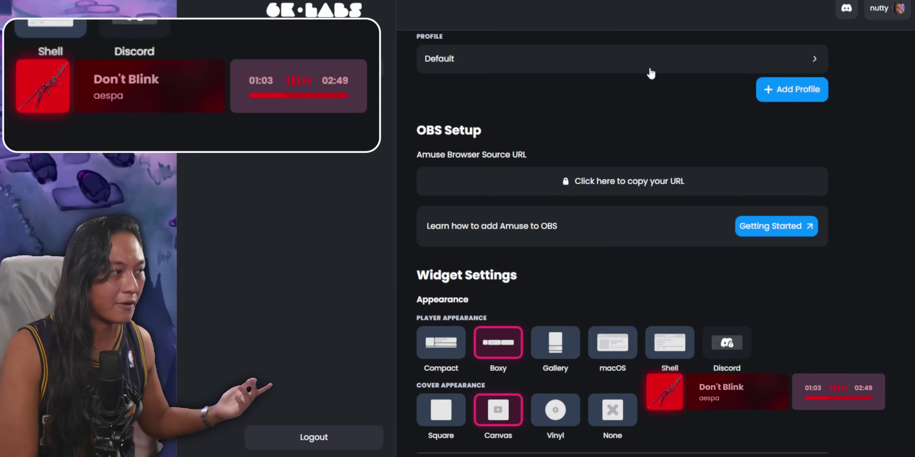
left_click(673, 187)
left_click(613, 278)
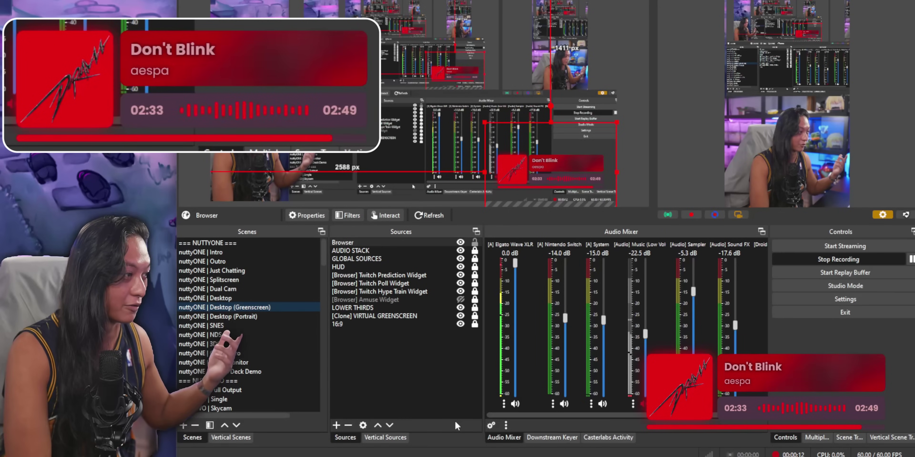
- Add a Color Correction filter to the Browser source
right_click(351, 243)
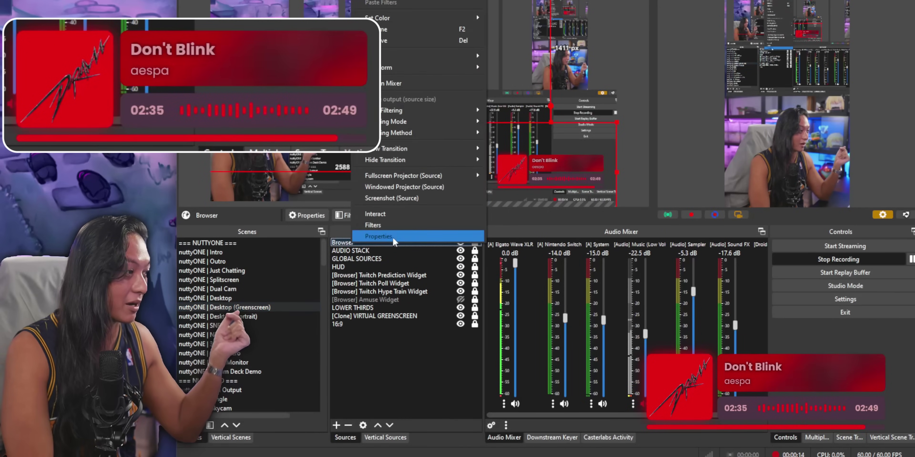
left_click(440, 227)
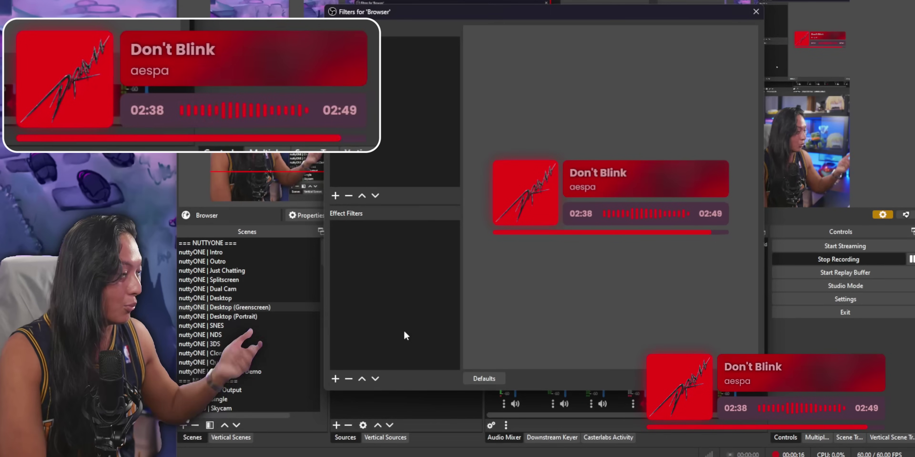
left_click(335, 379)
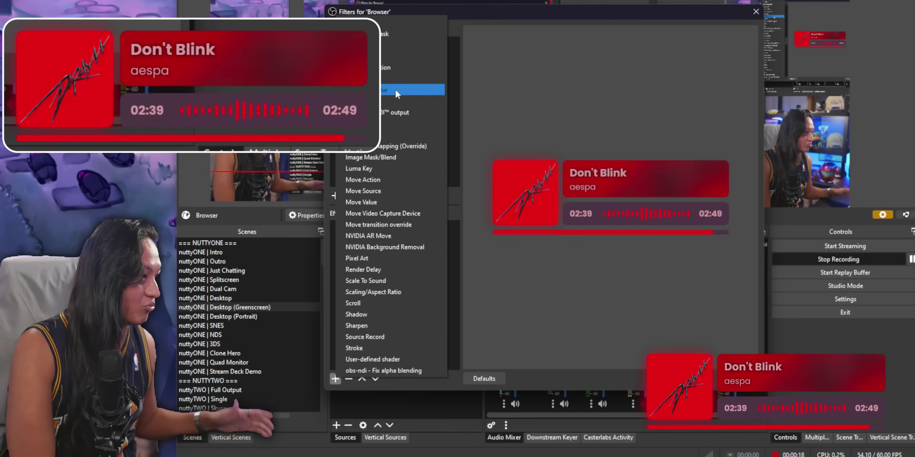
left_click(391, 67)
left_click(517, 212)
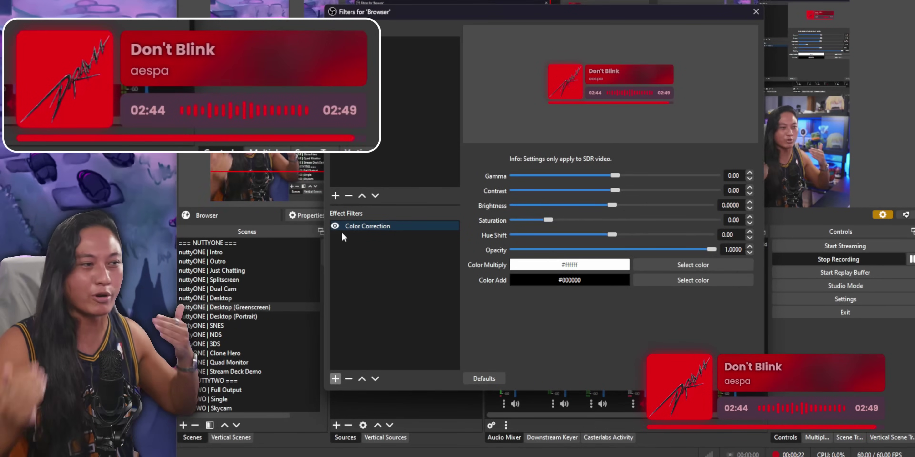
- Lower the filter's opacity and saturation to fade the widget greyish, then close Filters
left_click_drag(711, 250, 660, 248)
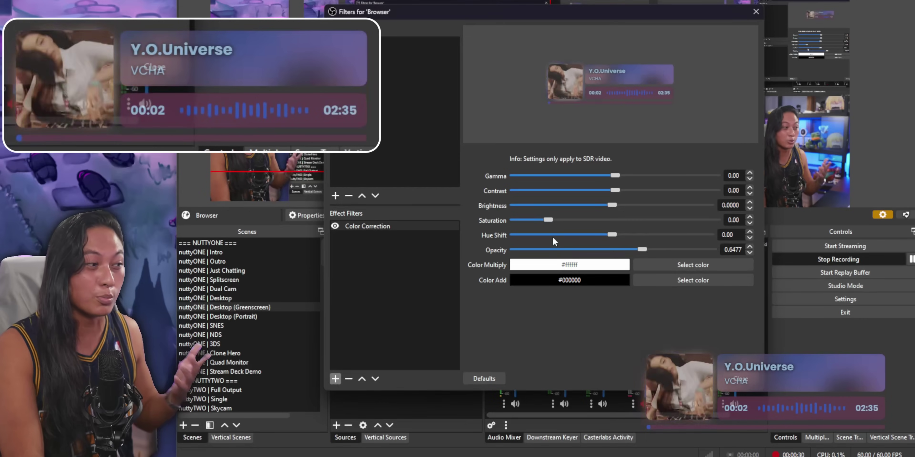
left_click_drag(548, 220, 528, 221)
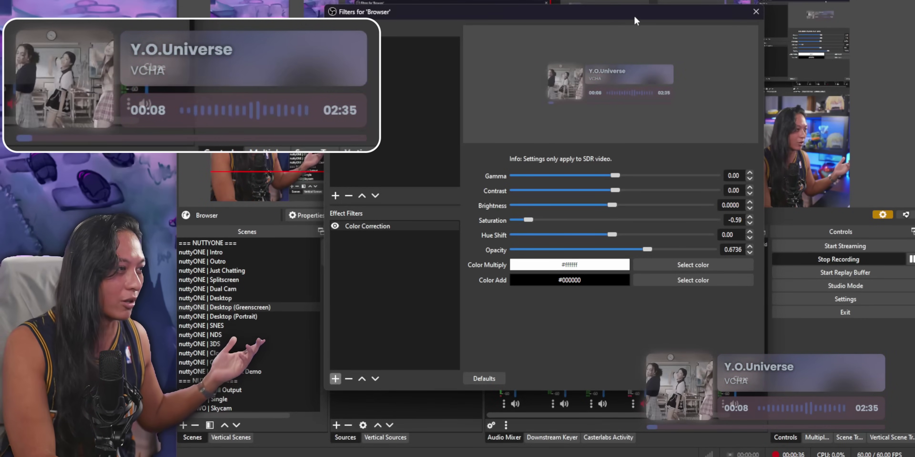
key("Escape")
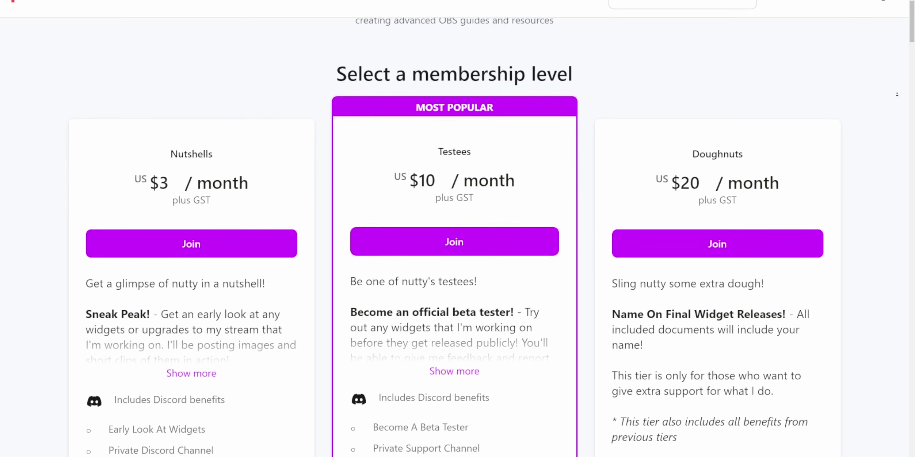
- Scroll the Patreon membership page down to the $10 Testees tier
scroll(454, 257, "down", 3)
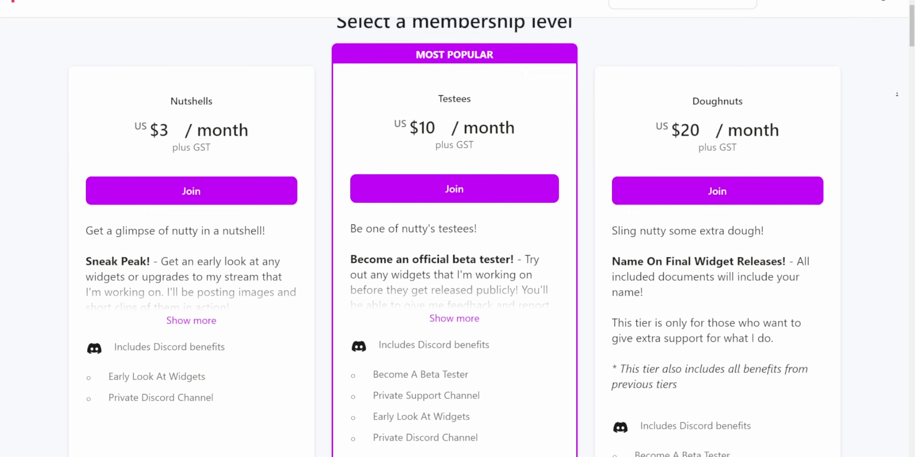